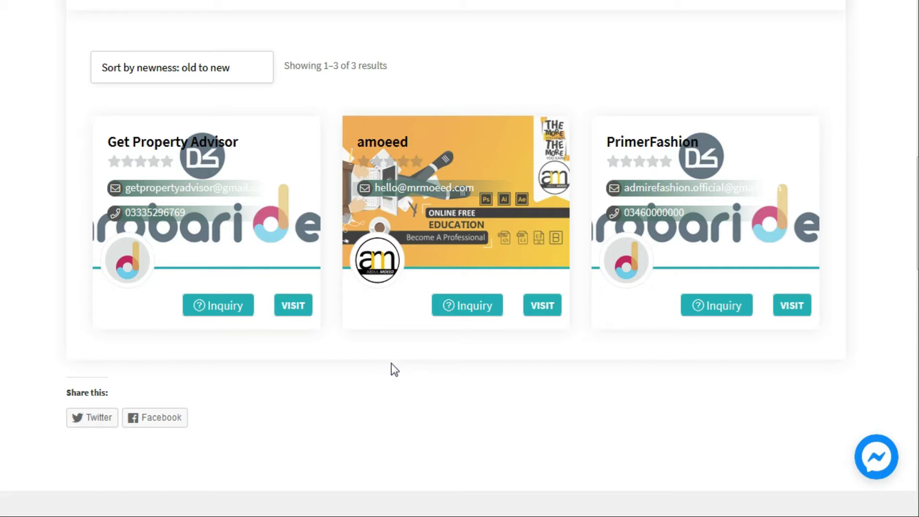
# Log in to the store account with its e-mail address and password
pyautogui.scroll(15, 391, 363)
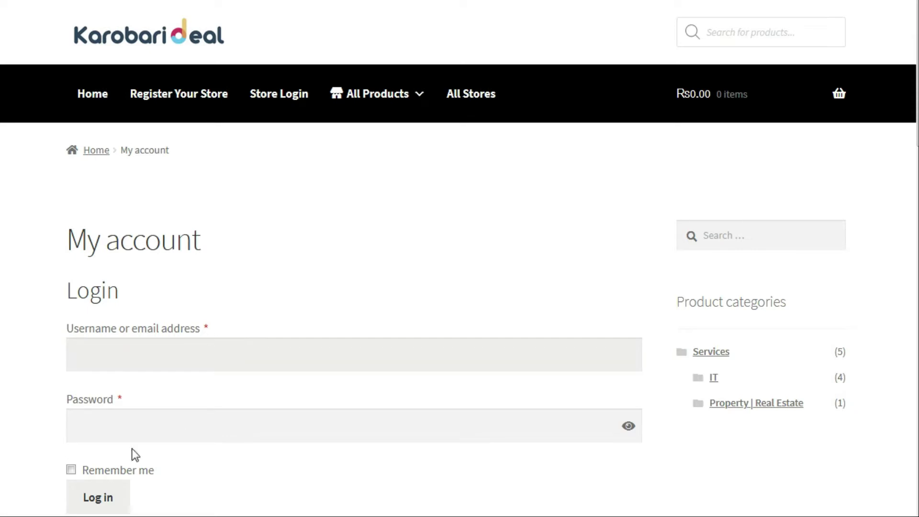
pyautogui.click(163, 423)
pyautogui.click(248, 354)
pyautogui.hotkey('ctrl', 'v')
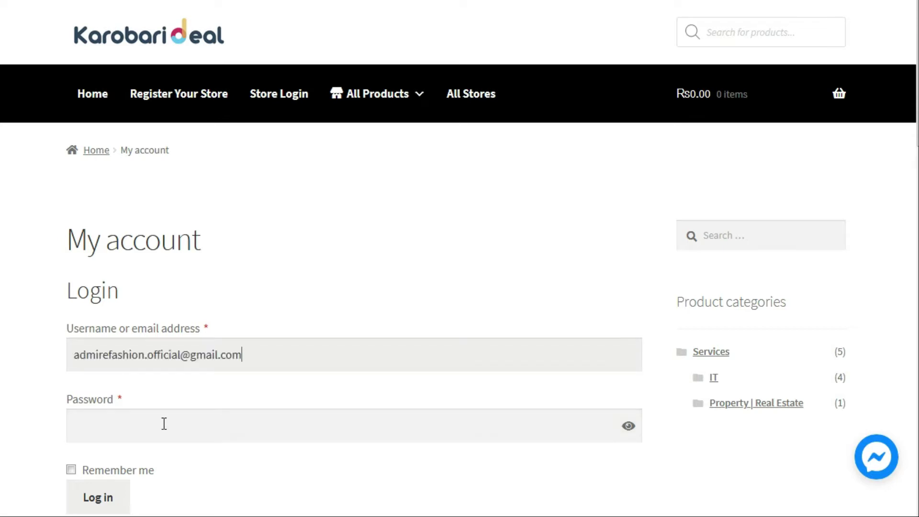
pyautogui.click(199, 425)
pyautogui.write('•••••••••')
pyautogui.click(98, 503)
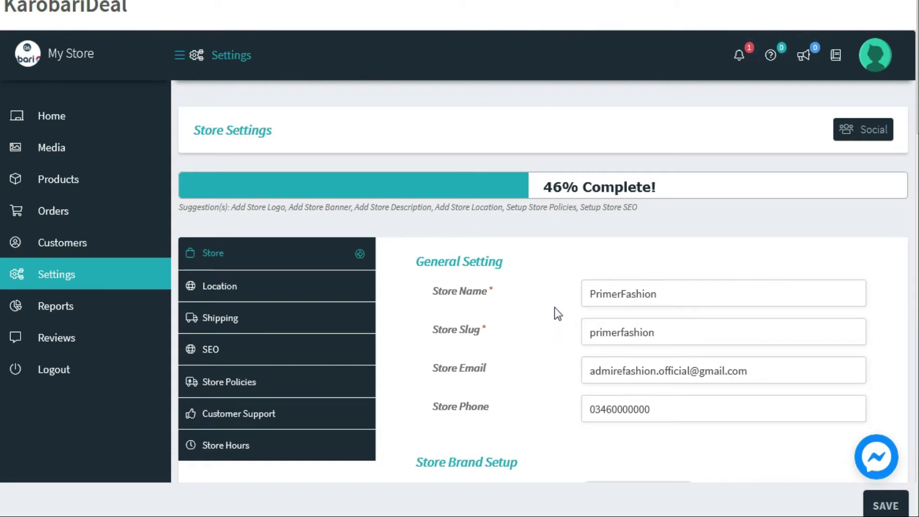
# Review the store name, slug, e-mail and phone fields in the general store settings
pyautogui.scroll(-2, 555, 313)
pyautogui.click(677, 213)
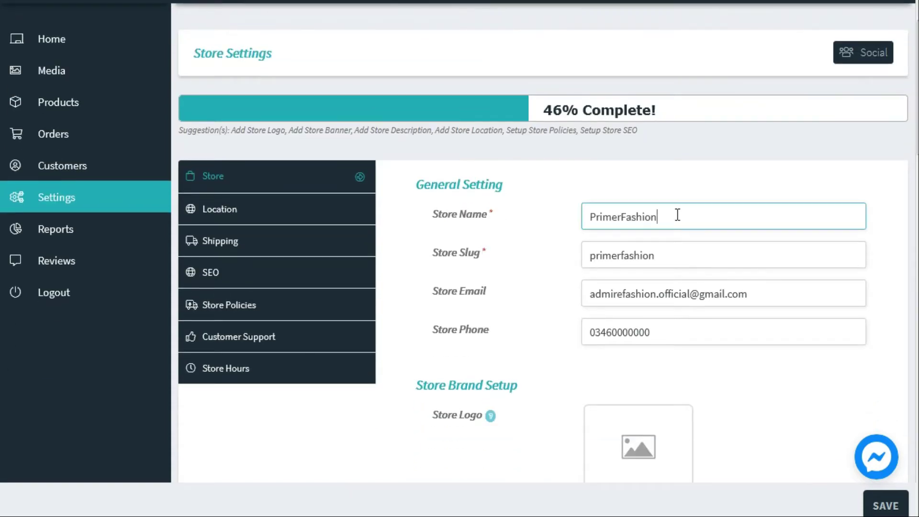
pyautogui.click(680, 258)
pyautogui.doubleClick(641, 262)
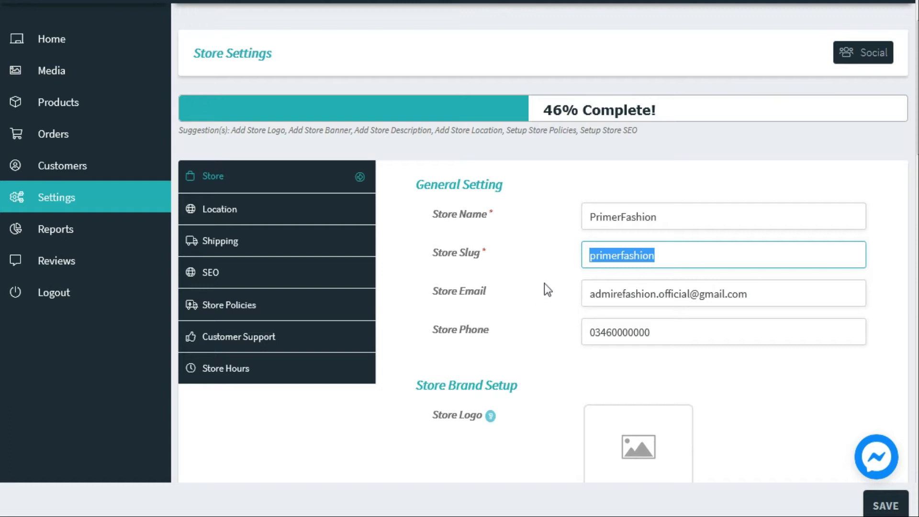
pyautogui.click(681, 333)
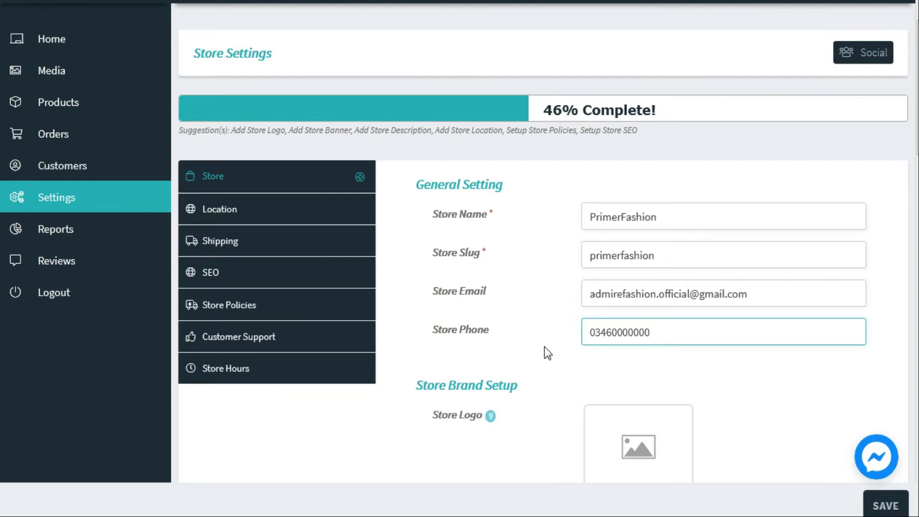
pyautogui.moveTo(668, 331); pyautogui.dragTo(560, 335)
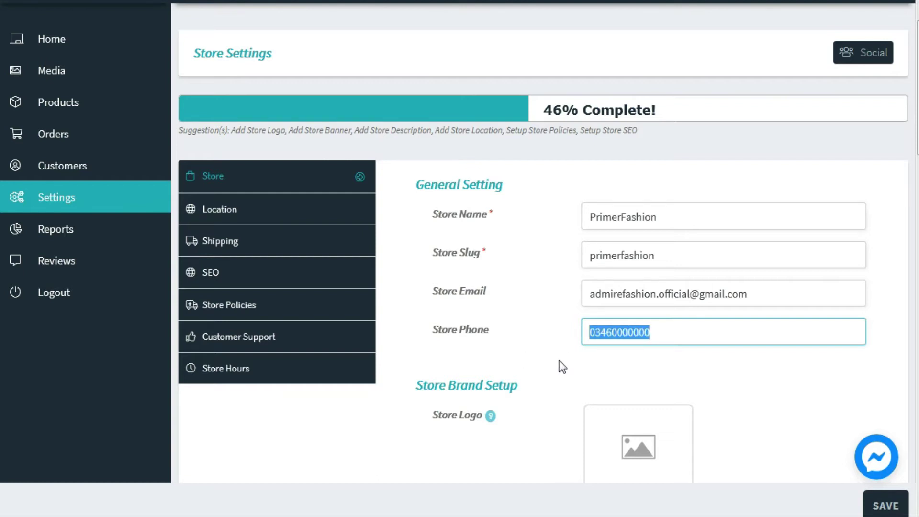
pyautogui.scroll(-3, 562, 366)
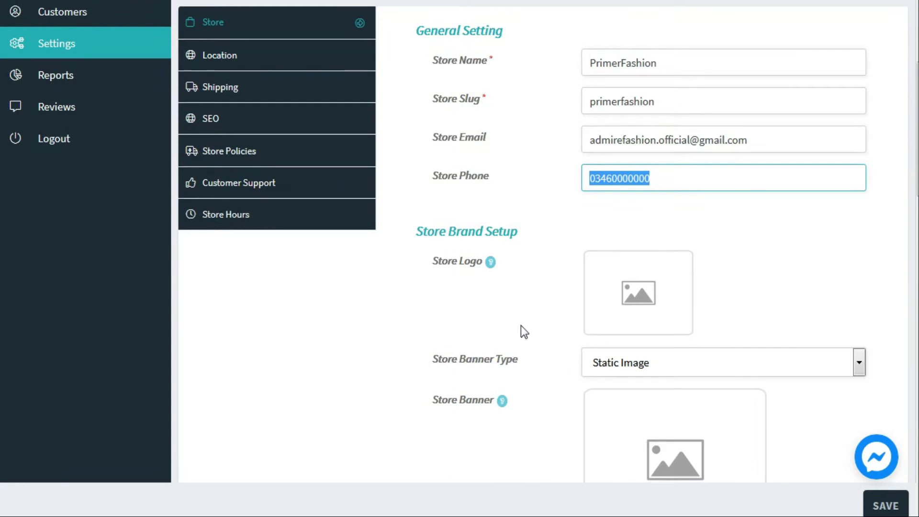
pyautogui.click(661, 175)
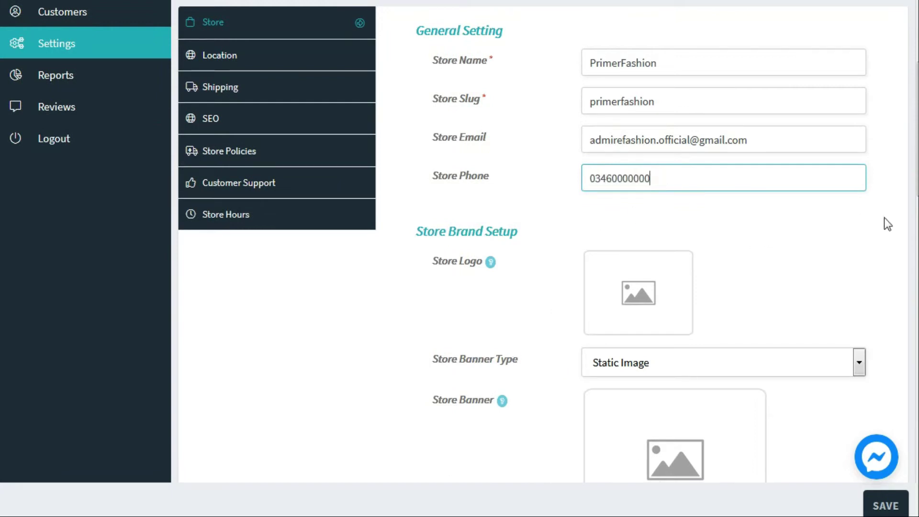
# Try the Hide Phone from Store option in the store visibility setup, then switch it back off
pyautogui.moveTo(914, 191); pyautogui.dragTo(914, 478)
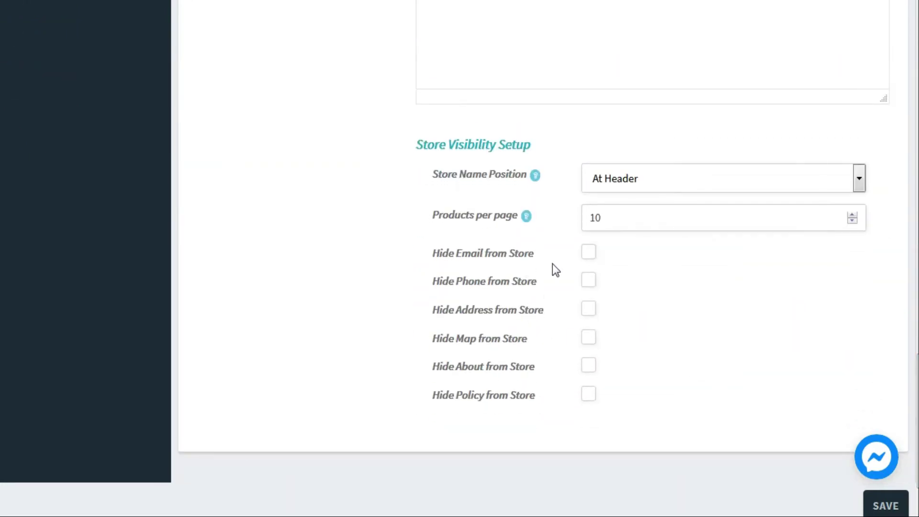
pyautogui.moveTo(538, 281); pyautogui.dragTo(414, 285)
pyautogui.click(589, 280)
pyautogui.click(589, 282)
pyautogui.scroll(20, 540, 259)
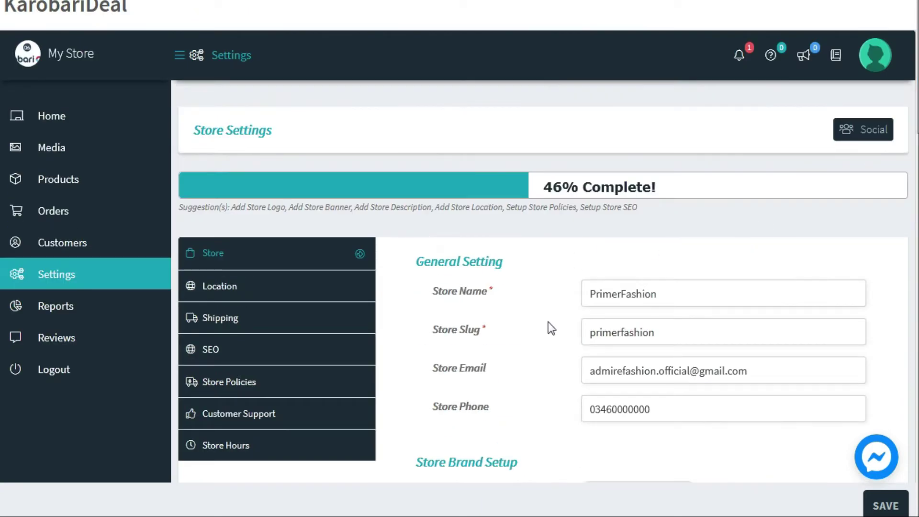
# Upload PF_header-banner and PF-logo-mockup from the System Reserved (G:) drive through the store logo's image chooser
pyautogui.scroll(-3, 545, 327)
pyautogui.scroll(-3, 546, 329)
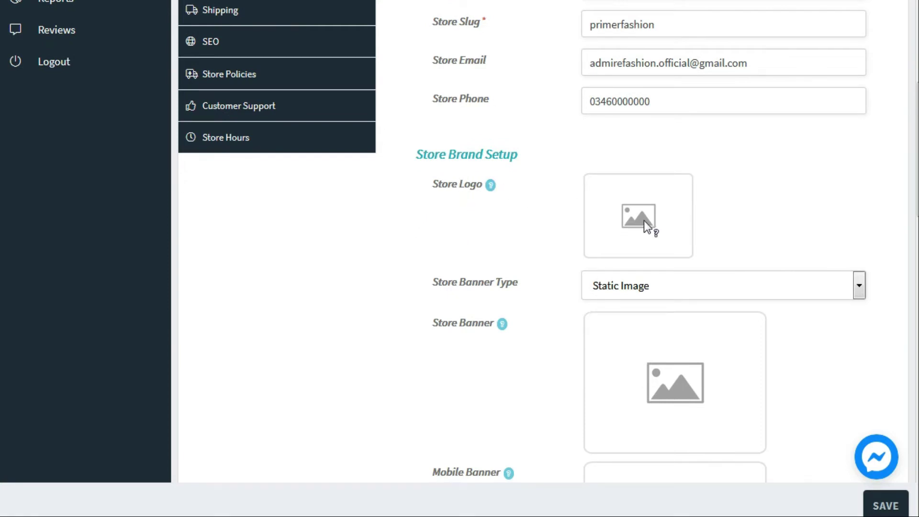
pyautogui.click(656, 209)
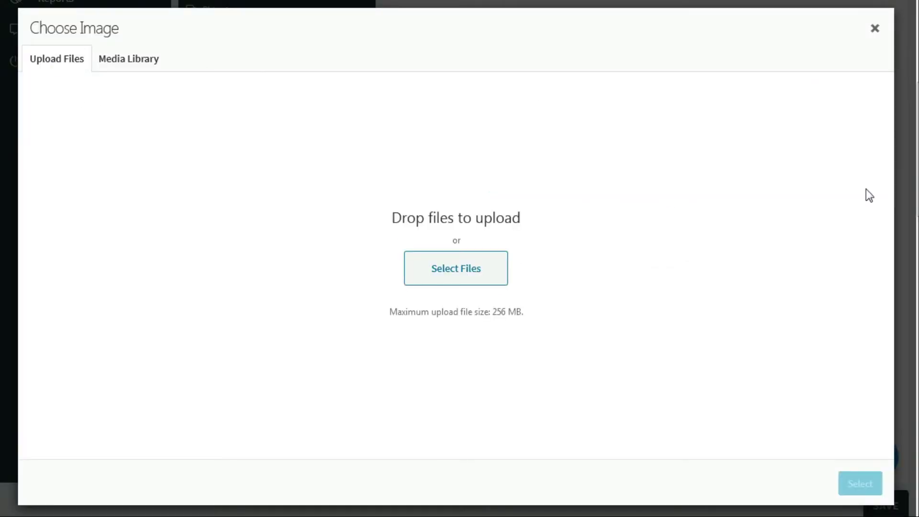
pyautogui.click(476, 274)
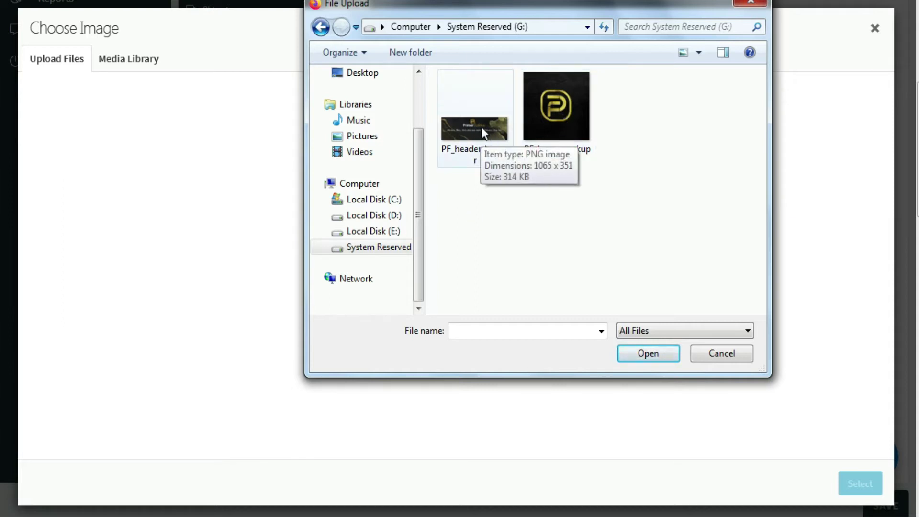
pyautogui.moveTo(624, 219); pyautogui.dragTo(463, 116)
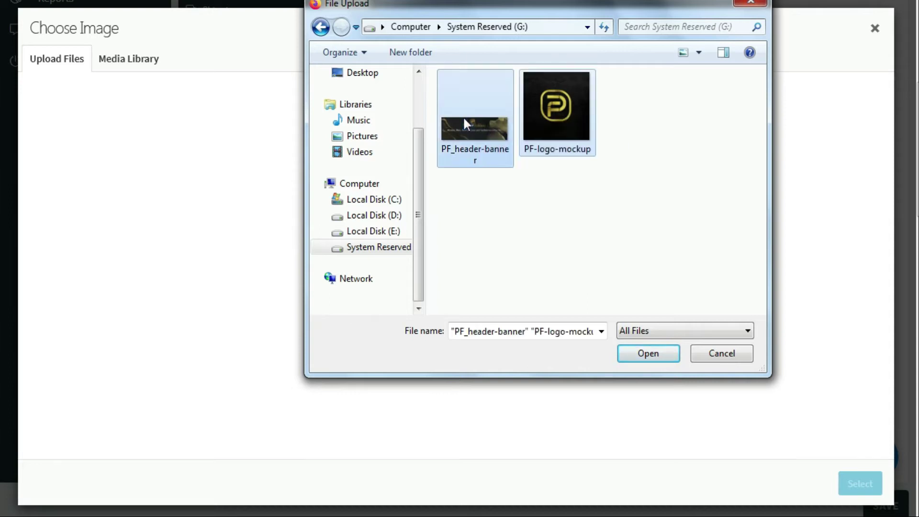
pyautogui.click(648, 353)
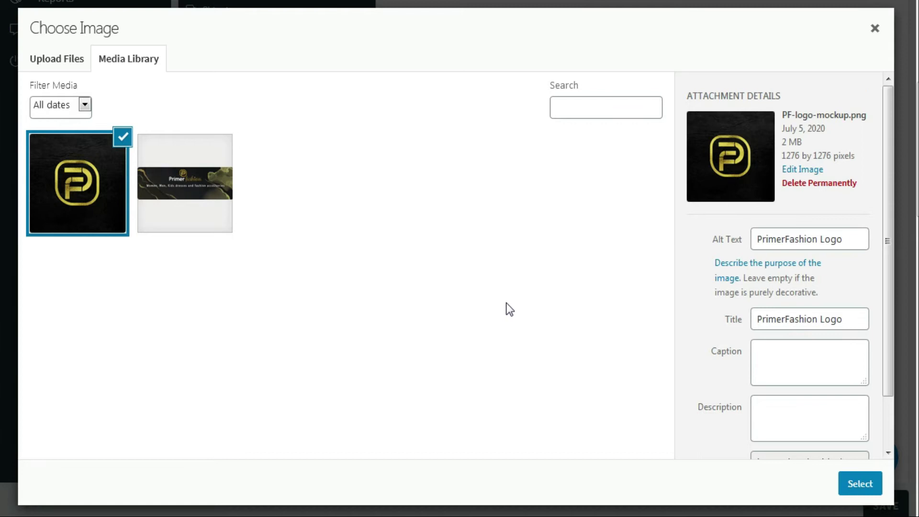
# Set PF-logo-mockup.png from the media library as the store logo
pyautogui.click(79, 198)
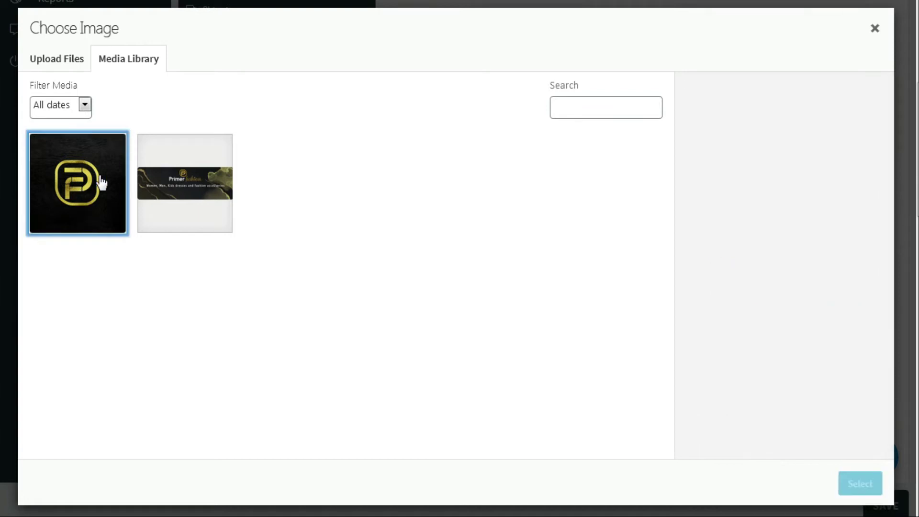
pyautogui.click(100, 182)
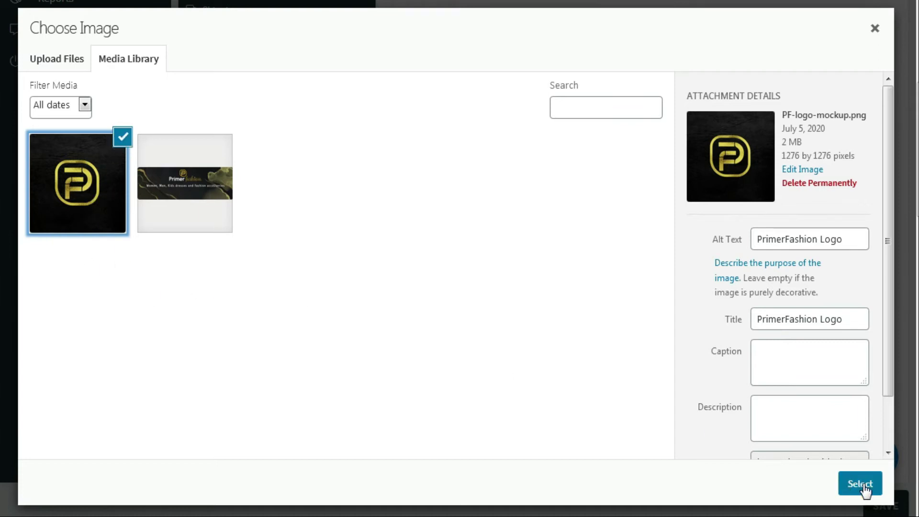
pyautogui.click(864, 485)
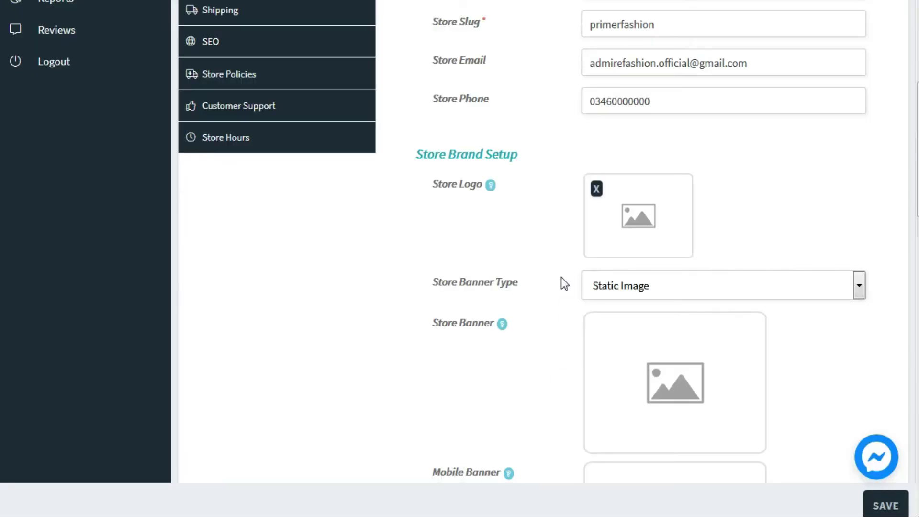
pyautogui.click(653, 220)
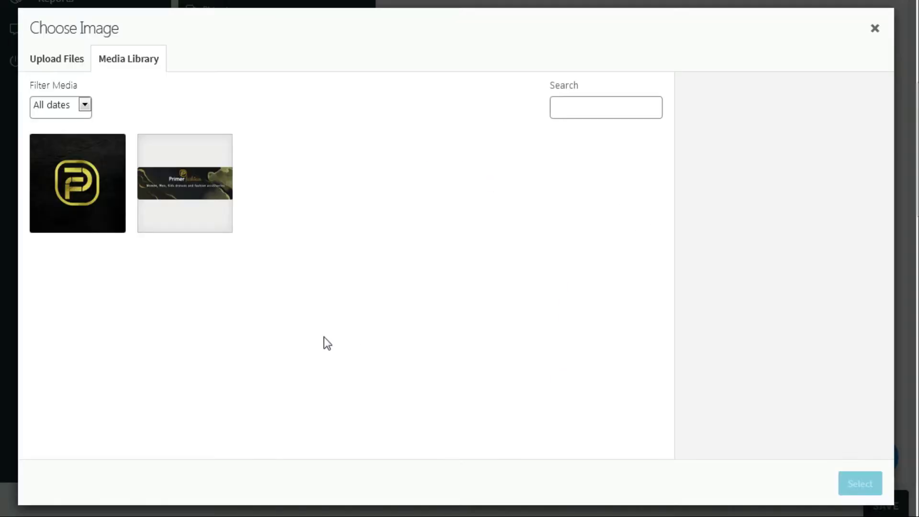
pyautogui.click(97, 194)
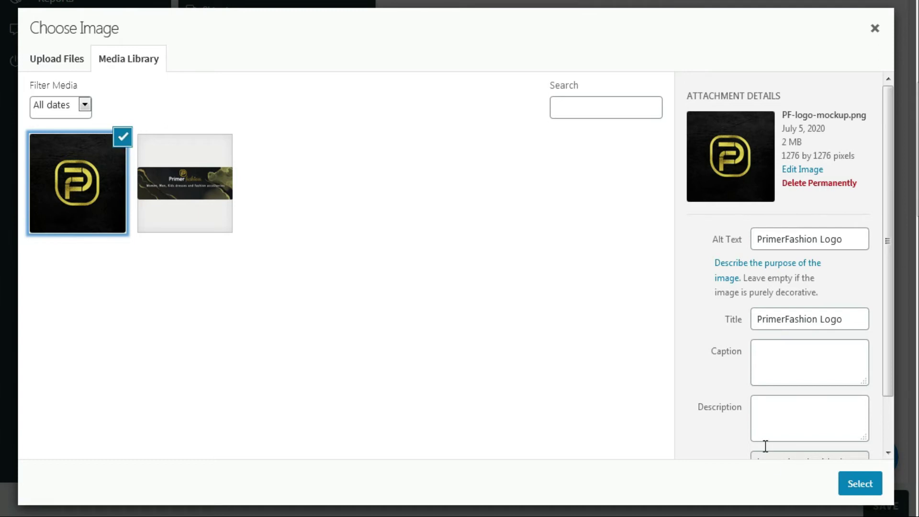
pyautogui.click(867, 484)
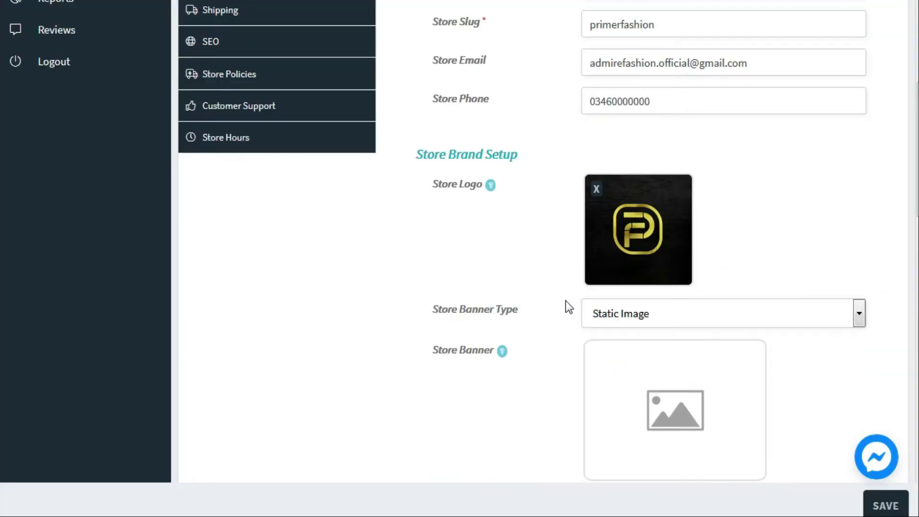
# Check the recommended store banner size and set PF_header-banner.png from the media library as the store banner
pyautogui.scroll(-3, 540, 314)
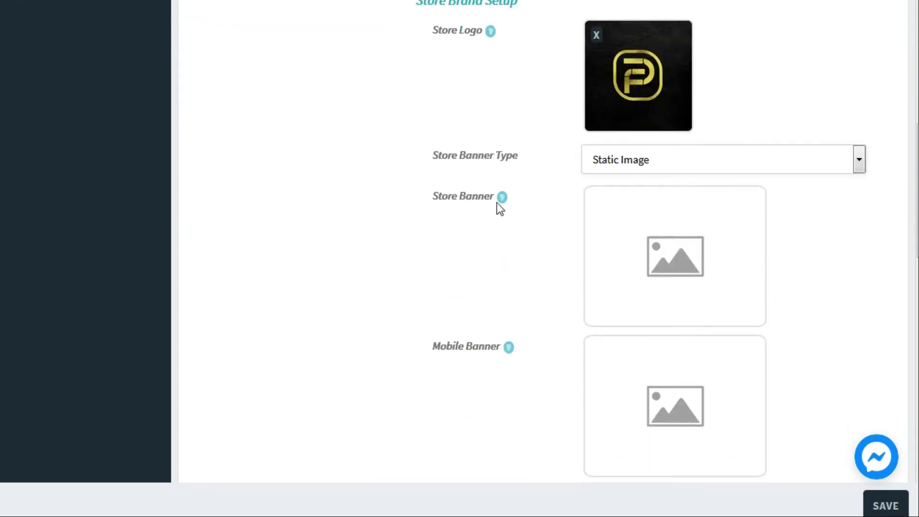
pyautogui.moveTo(502, 201)
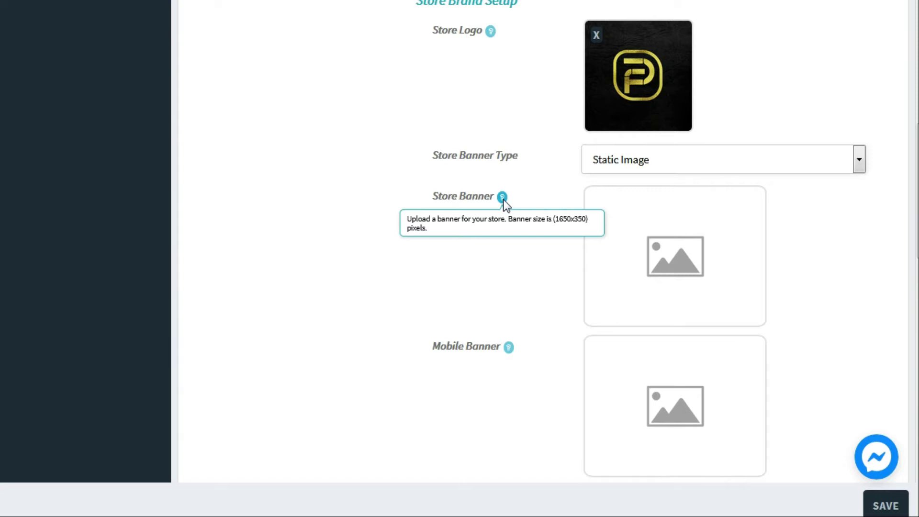
pyautogui.click(670, 250)
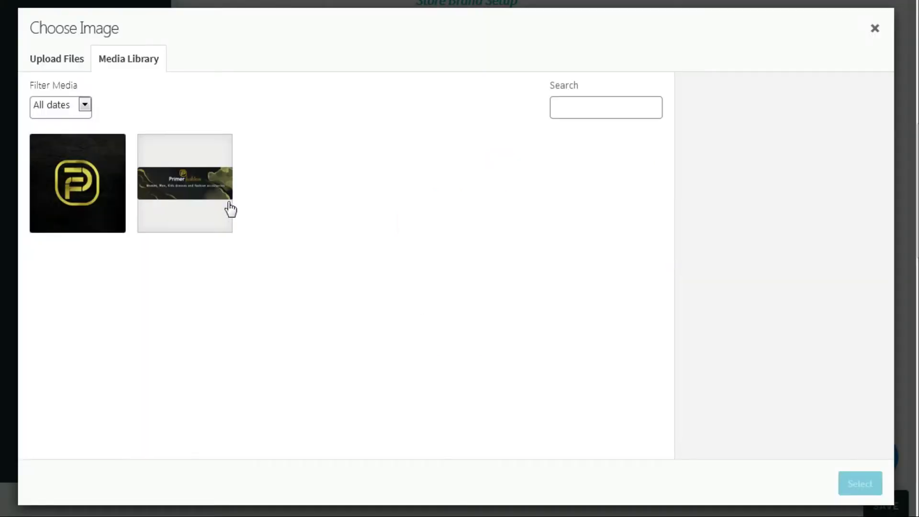
pyautogui.click(192, 179)
pyautogui.click(860, 483)
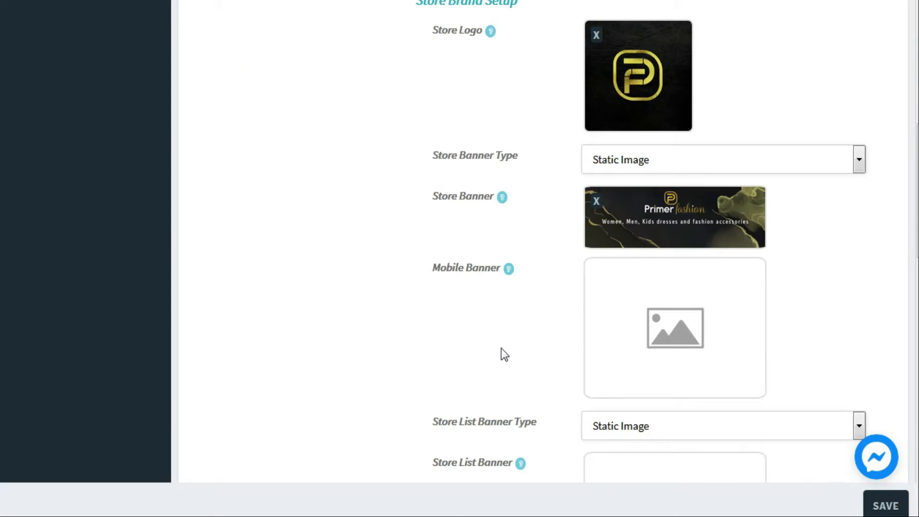
# Set PF_header-banner.png from the media library as the mobile banner
pyautogui.scroll(-2, 501, 348)
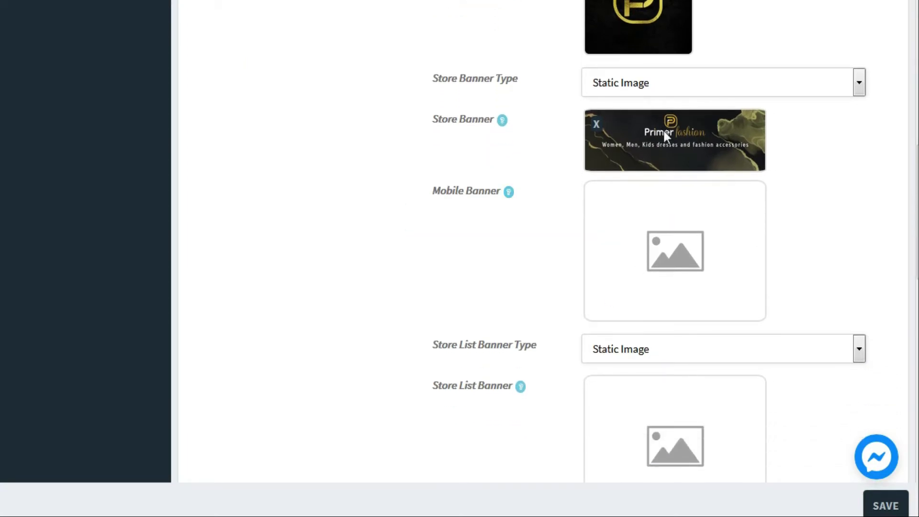
pyautogui.click(683, 246)
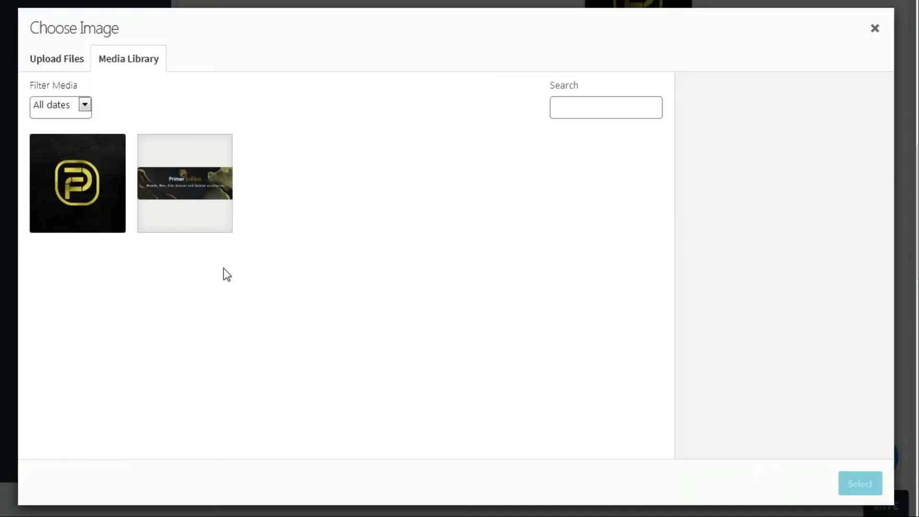
pyautogui.click(190, 188)
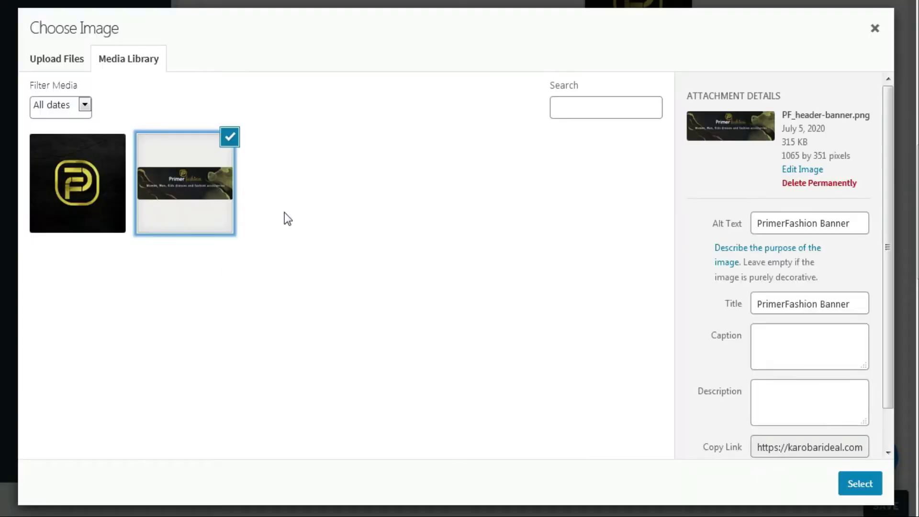
pyautogui.click(860, 484)
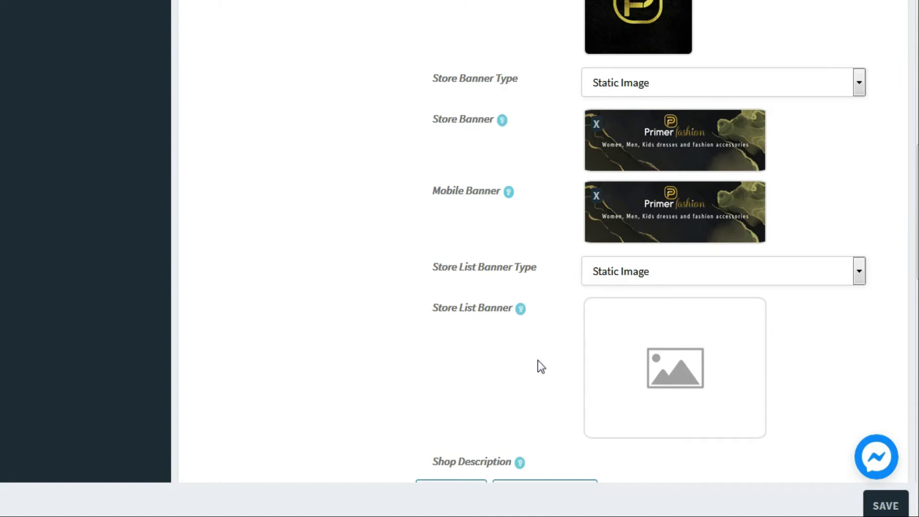
# Set PF_header-banner.png as the store list banner and go on to the shop description editor
pyautogui.scroll(-2, 653, 293)
pyautogui.click(683, 289)
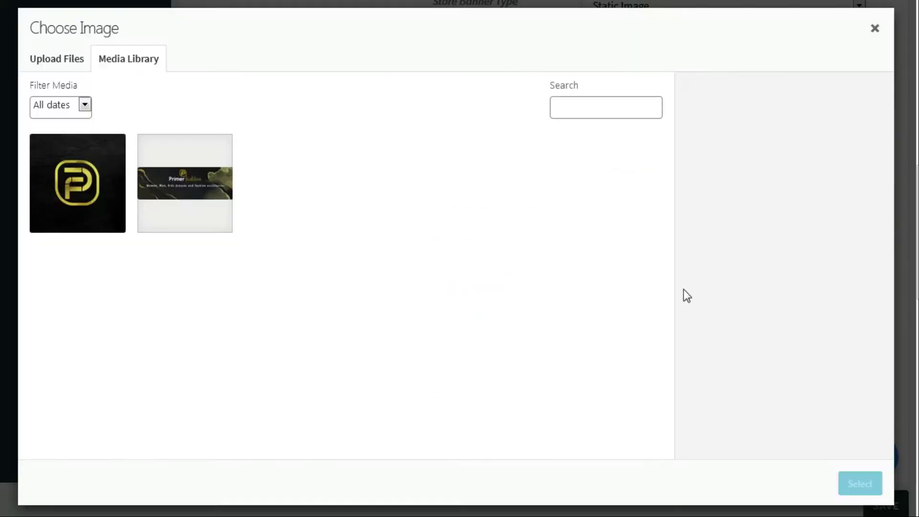
pyautogui.click(196, 237)
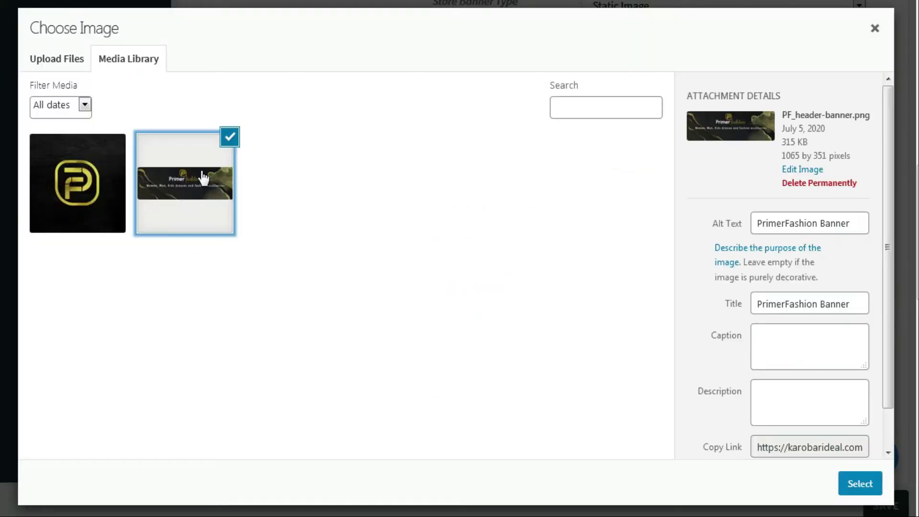
pyautogui.click(860, 484)
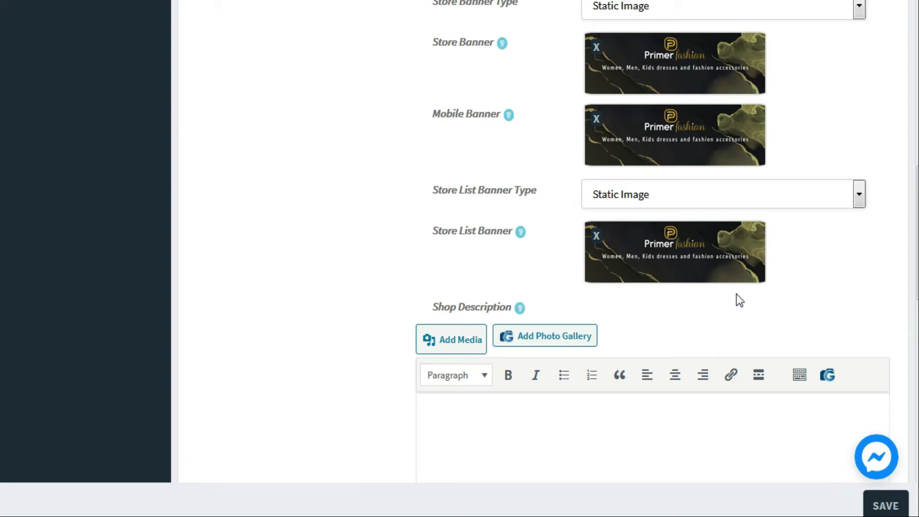
pyautogui.scroll(2, 805, 316)
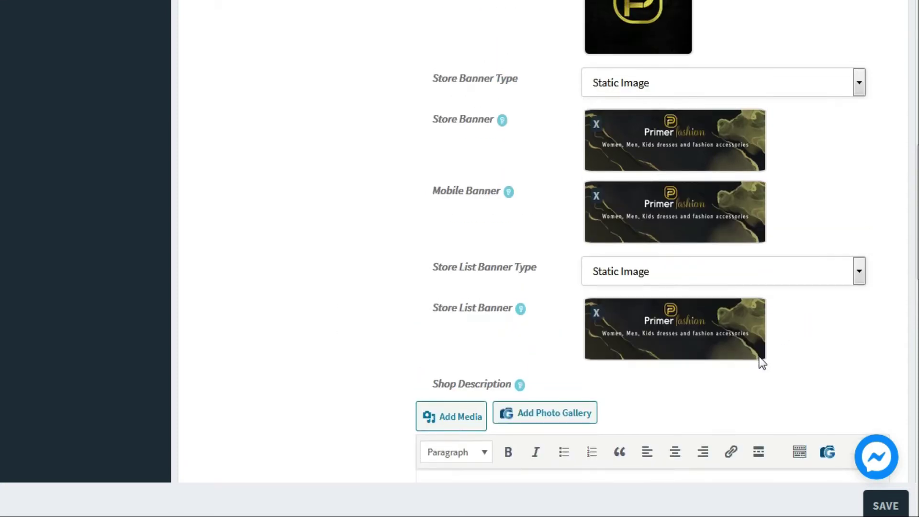
pyautogui.scroll(-4, 830, 369)
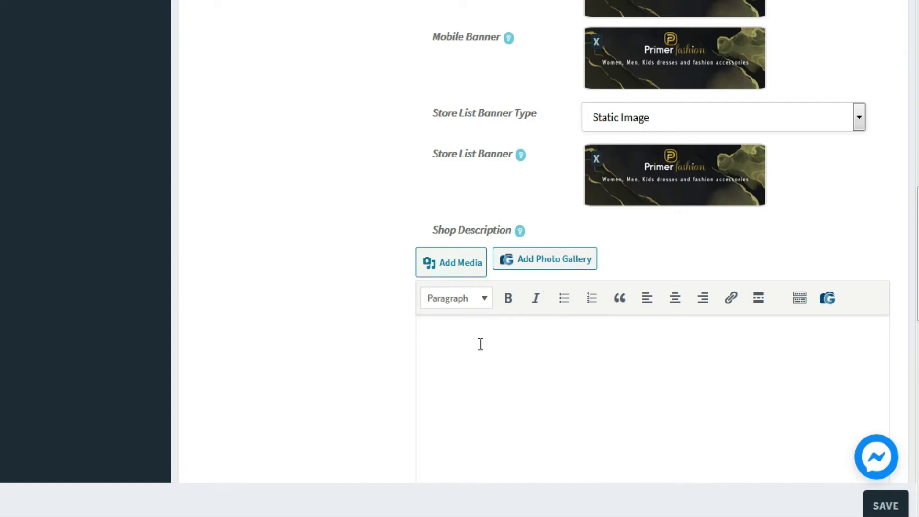
# Enter "Shop description goes here!" as the shop description
pyautogui.scroll(-1, 480, 345)
pyautogui.scroll(-3, 481, 345)
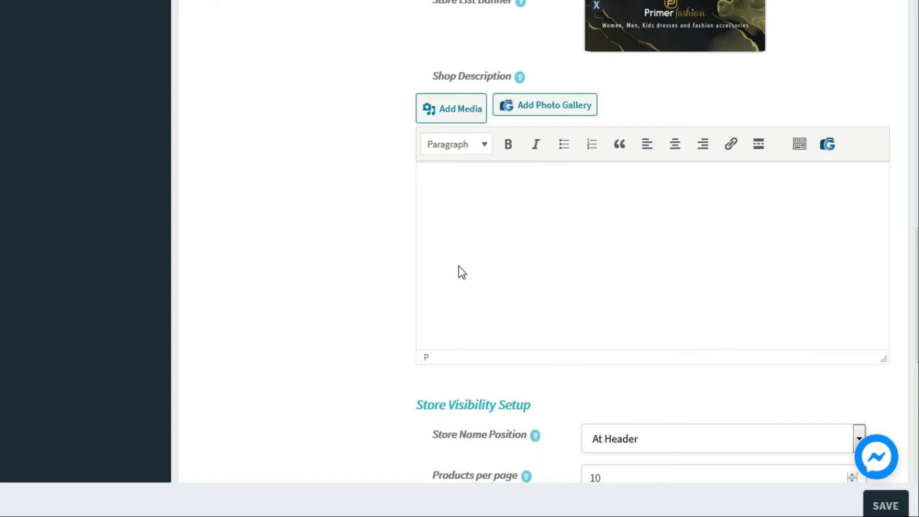
pyautogui.write('Shop description goes here')
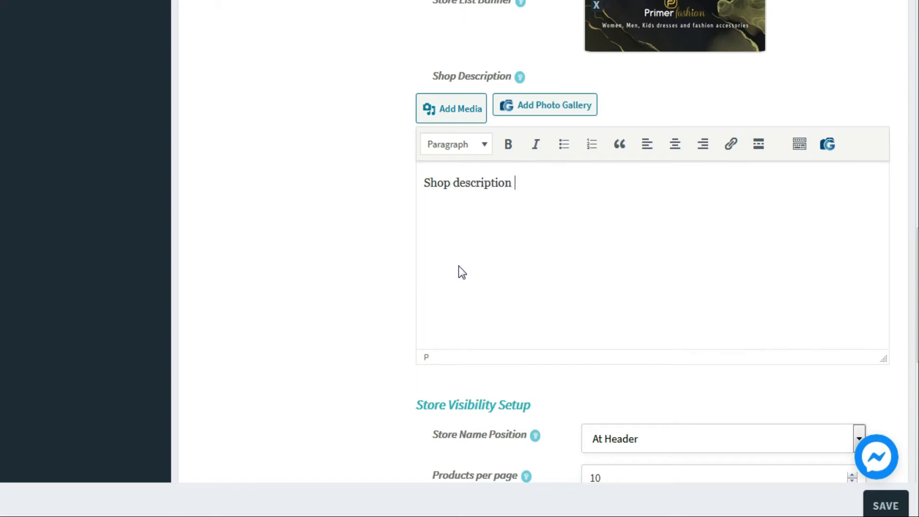
pyautogui.write('!')
# Hide the phone from the store in the Store Visibility Setup and save the store settings
pyautogui.scroll(-3, 605, 324)
pyautogui.scroll(-3, 604, 318)
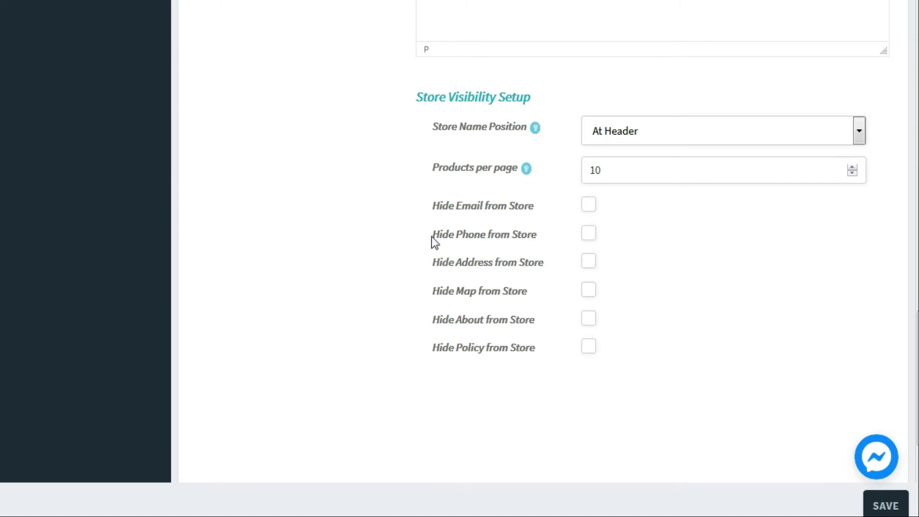
pyautogui.moveTo(432, 236); pyautogui.dragTo(538, 244)
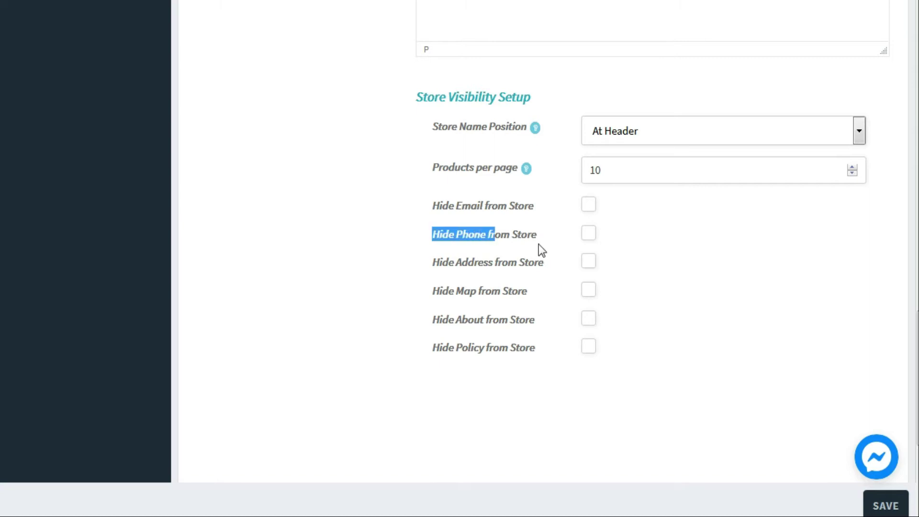
pyautogui.click(563, 242)
pyautogui.click(590, 239)
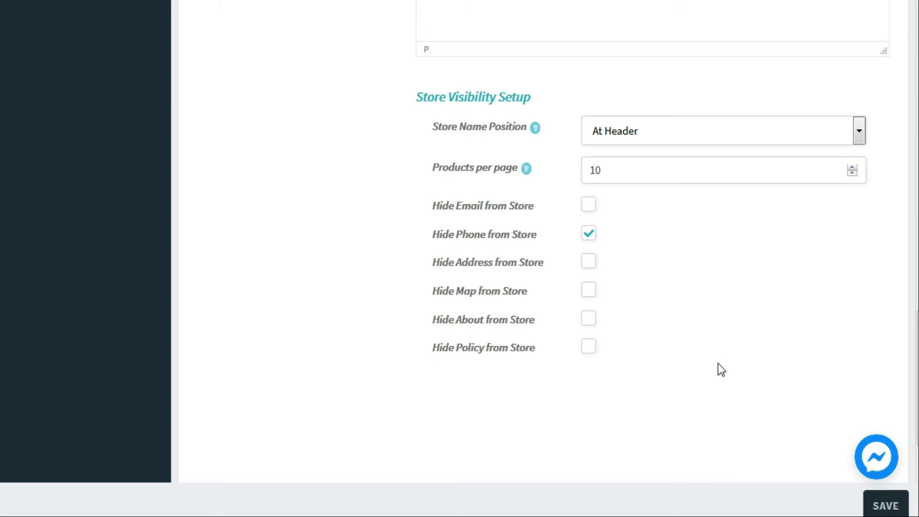
pyautogui.moveTo(544, 233); pyautogui.dragTo(426, 242)
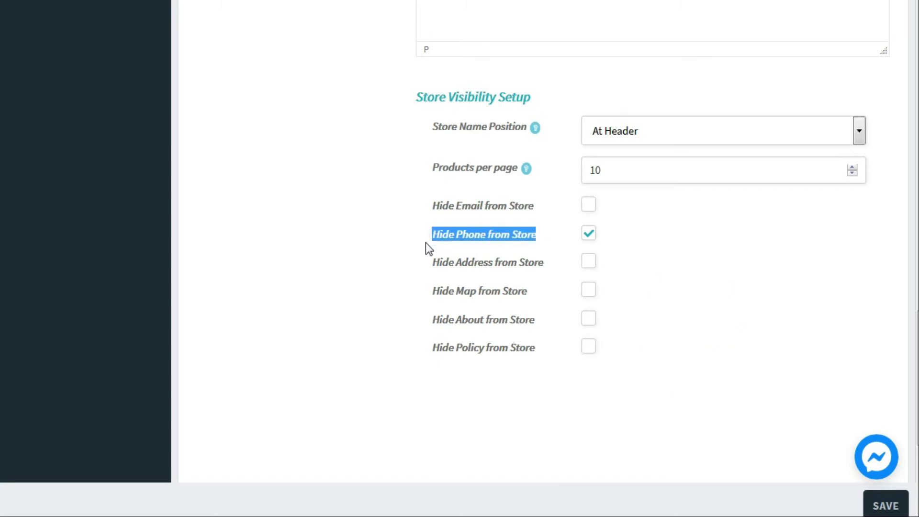
pyautogui.click(589, 238)
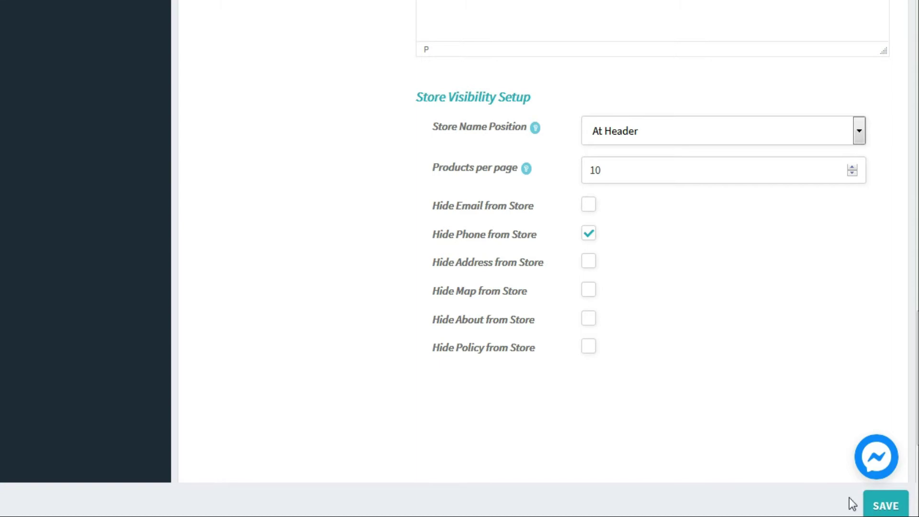
pyautogui.click(893, 506)
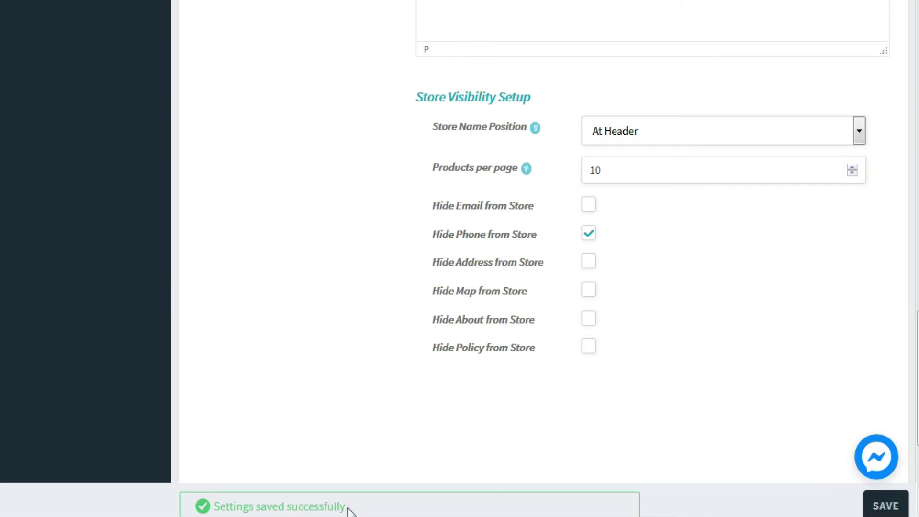
# View the PrimerFashion storefront and check its banner, logo and displayed contact details
pyautogui.moveTo(345, 506); pyautogui.dragTo(210, 508)
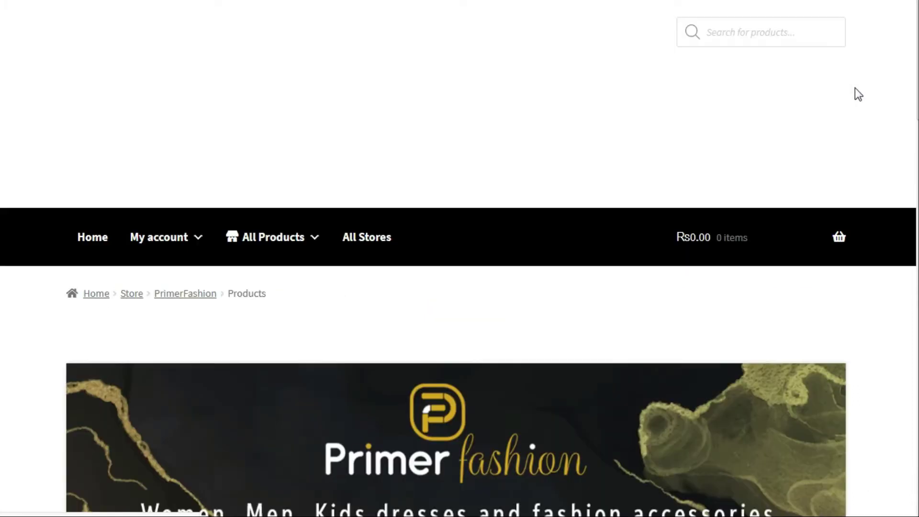
pyautogui.scroll(-6, 499, 285)
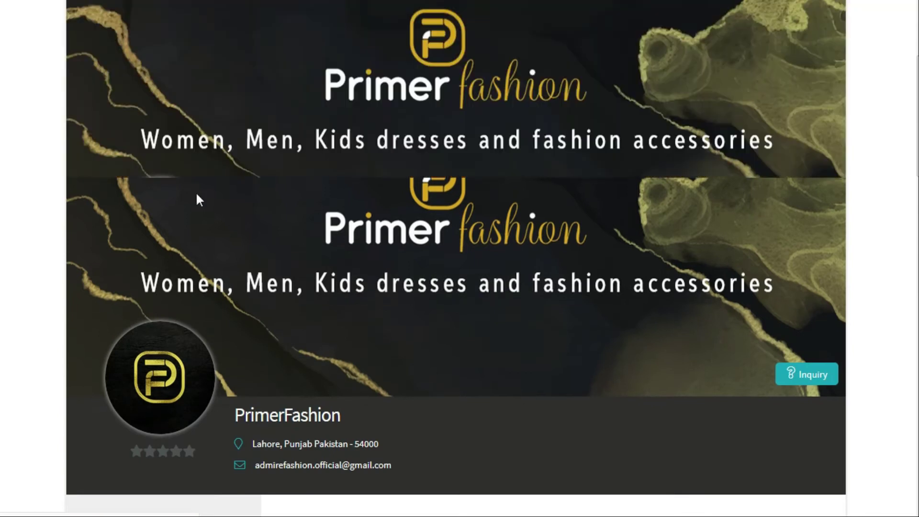
pyautogui.scroll(1, 91, 54)
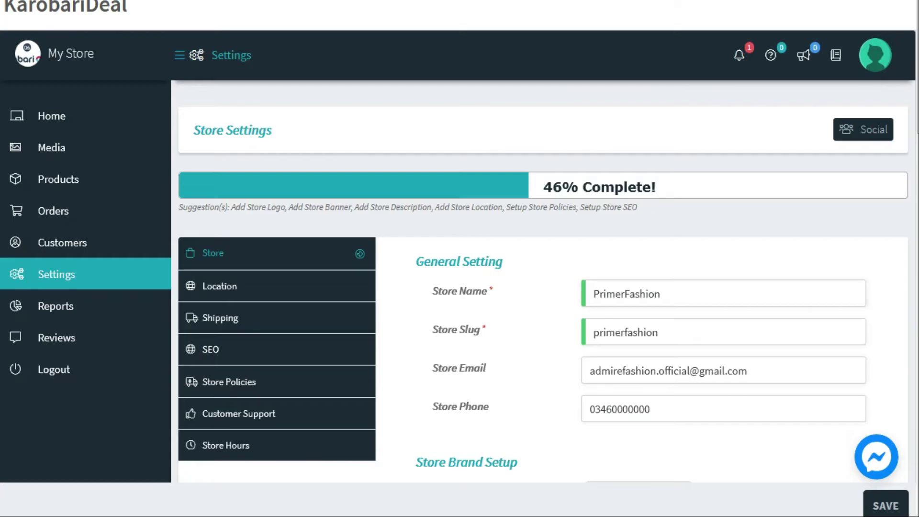
# Turn off Hide Phone from Store, save the store settings and check the storefront
pyautogui.scroll(-20, 506, 363)
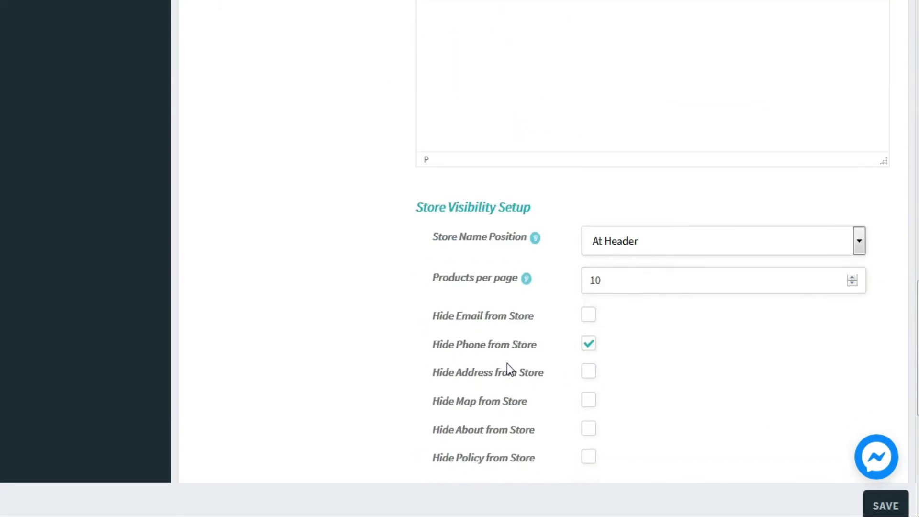
pyautogui.scroll(3, 535, 301)
pyautogui.click(589, 158)
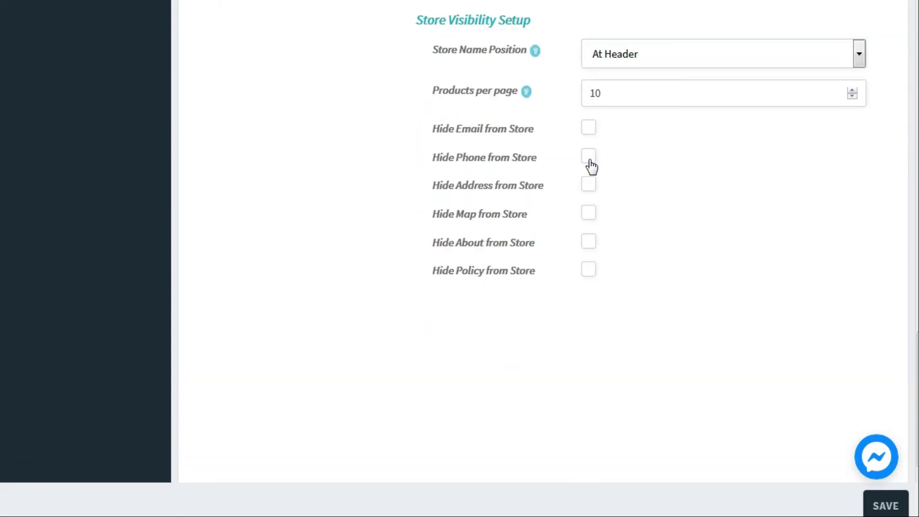
pyautogui.click(886, 506)
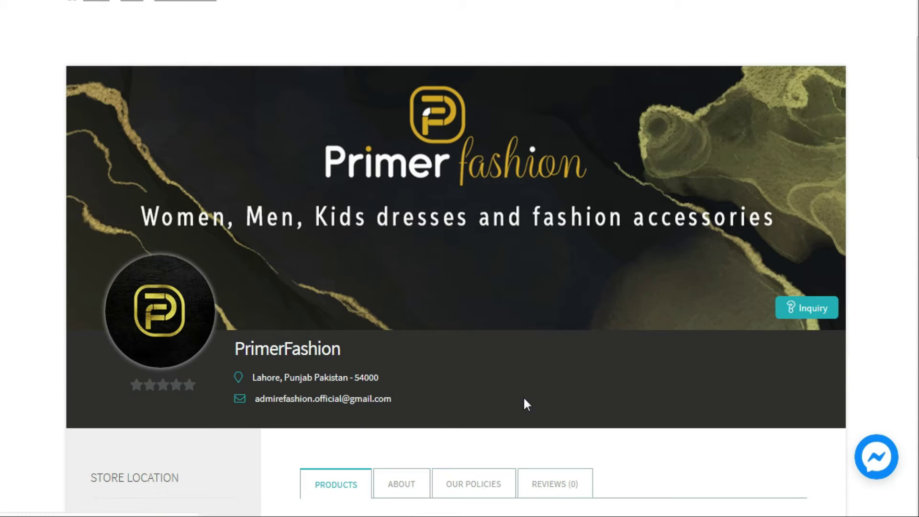
pyautogui.scroll(-3, 287, 273)
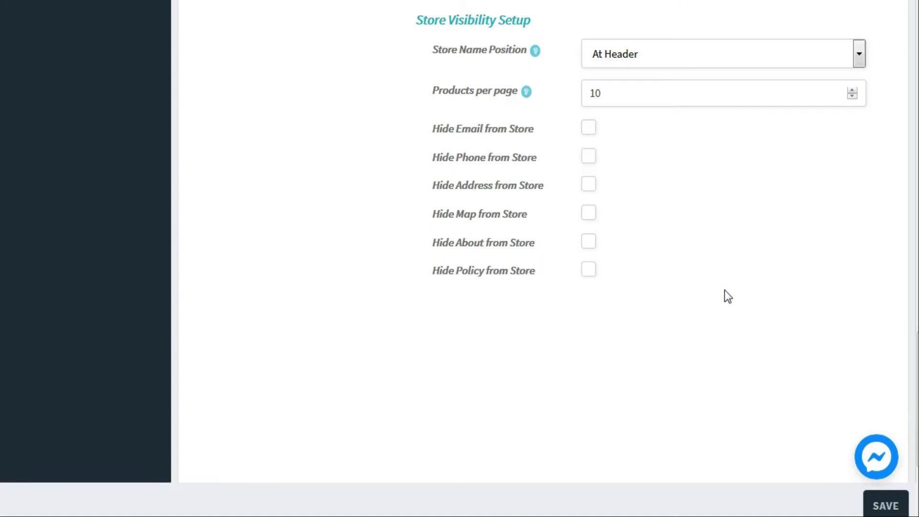
# Open the store's social profile settings and set Twitter to twitter.com and Facebook to facebbok.com
pyautogui.scroll(15, 725, 289)
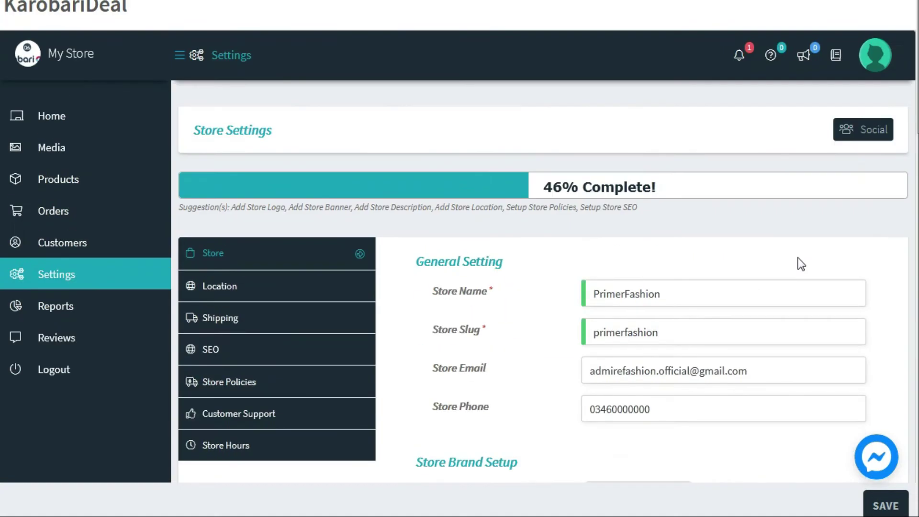
pyautogui.click(863, 138)
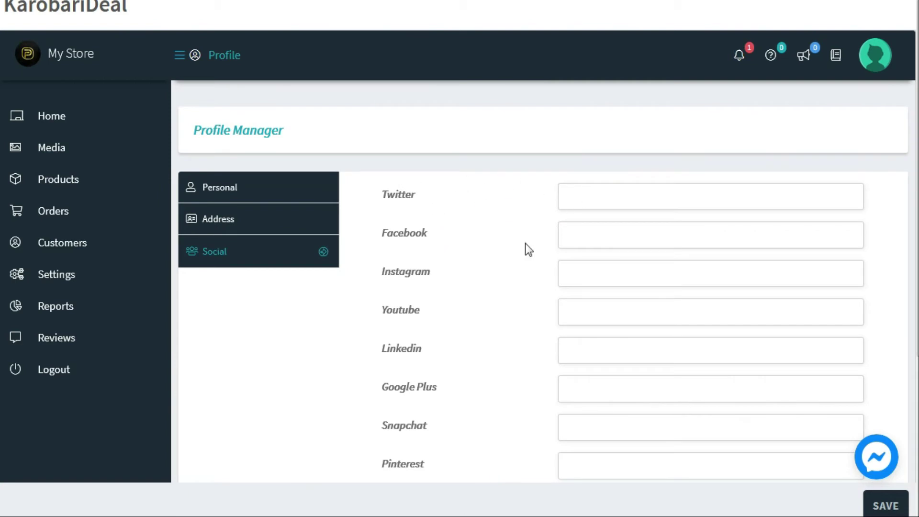
pyautogui.click(584, 192)
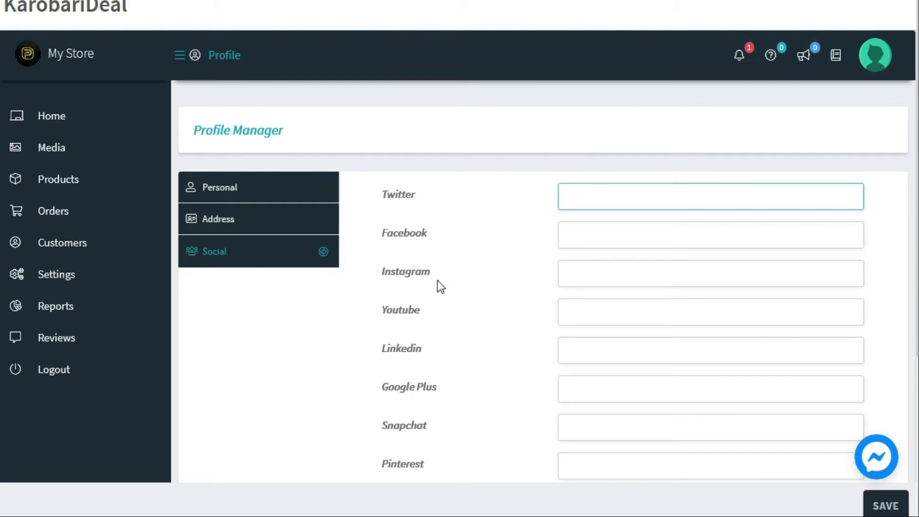
pyautogui.write('twitter.com')
pyautogui.click(580, 231)
pyautogui.write('facebbok.com')
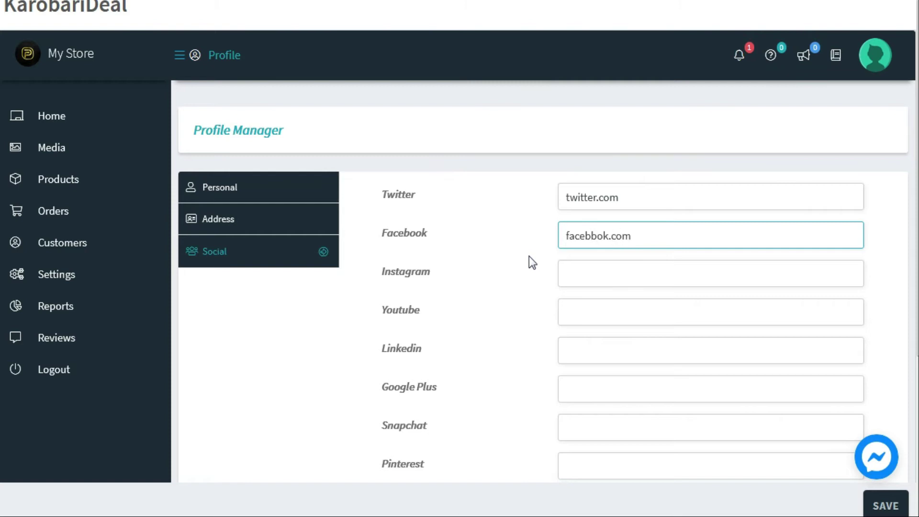
# Go through the remaining social profile fields, leaving them empty, and save the profile
pyautogui.click(656, 277)
pyautogui.click(603, 317)
pyautogui.click(593, 370)
pyautogui.scroll(-3, 551, 378)
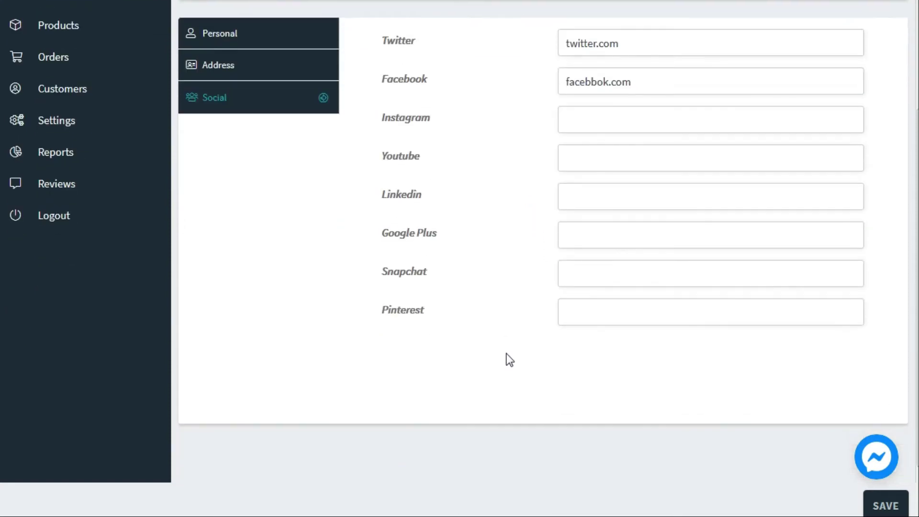
pyautogui.scroll(3, 558, 330)
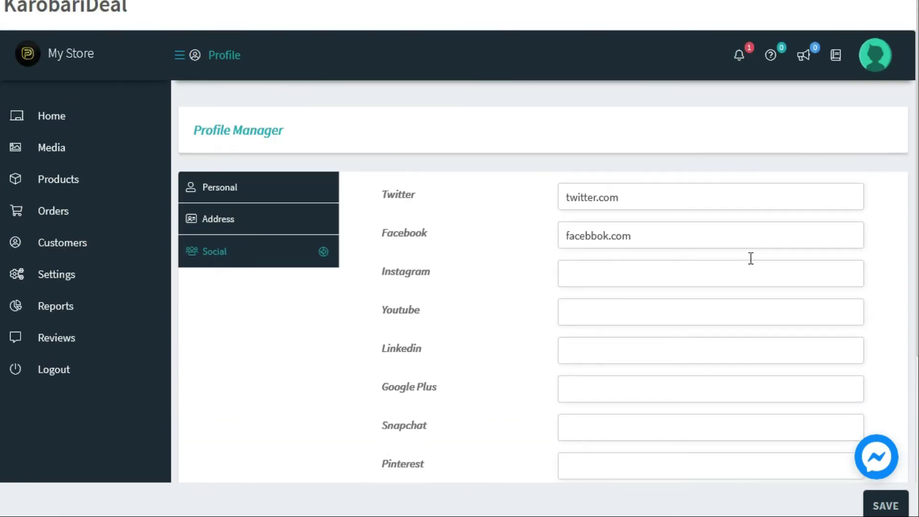
pyautogui.click(886, 506)
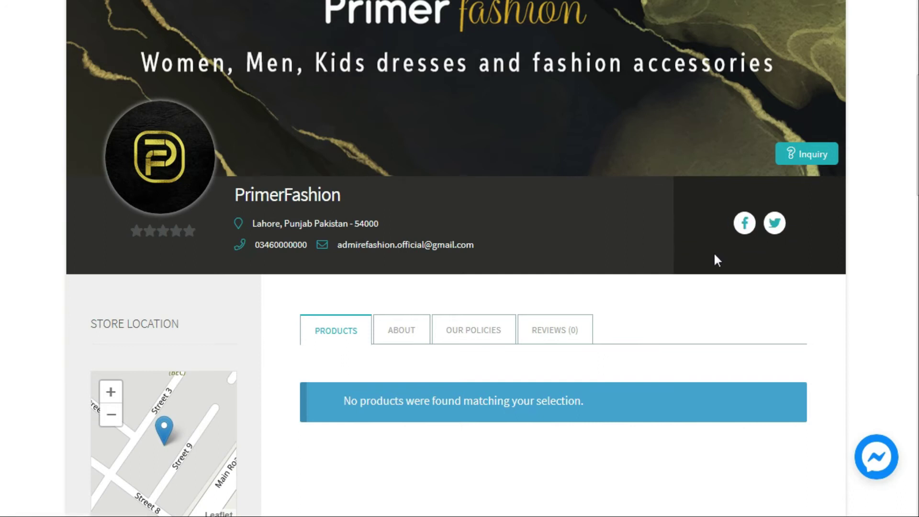
# Examine the storefront's banner, contact details, social links, store location map and product area
pyautogui.scroll(-5, 734, 287)
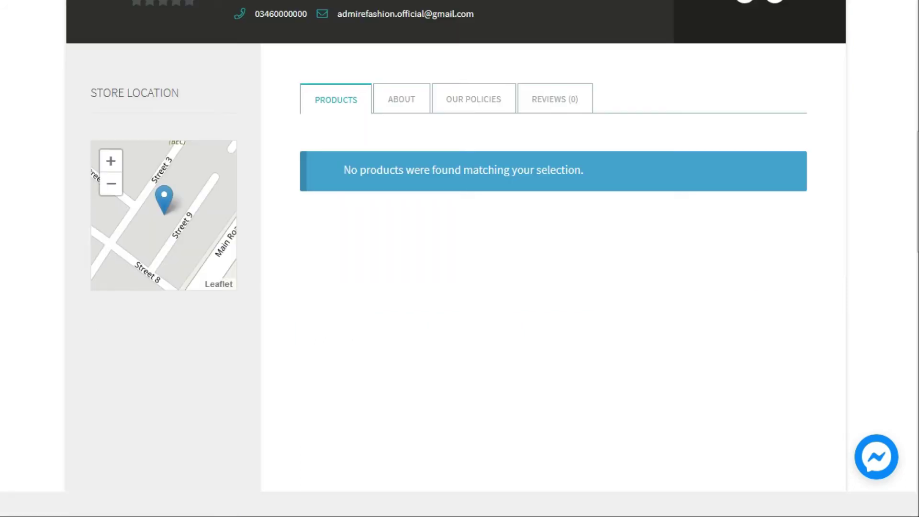
pyautogui.scroll(5, 490, 338)
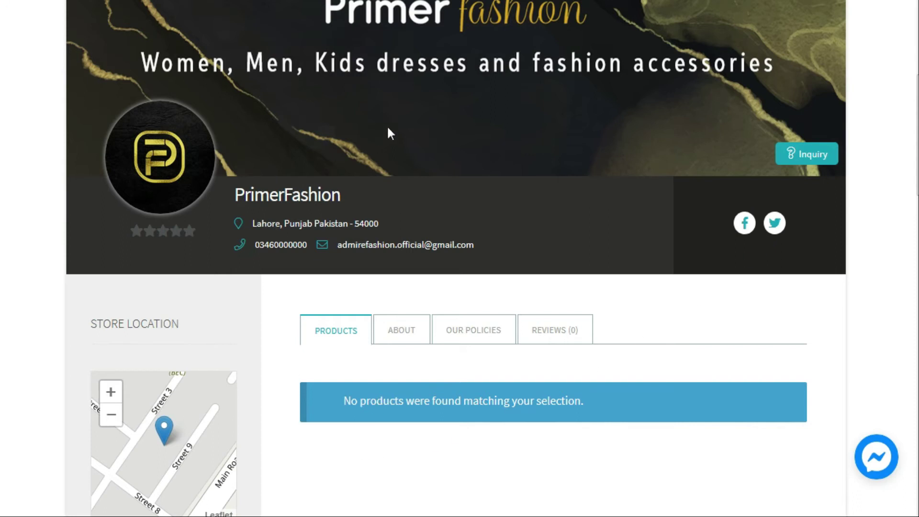
pyautogui.scroll(3, 456, 203)
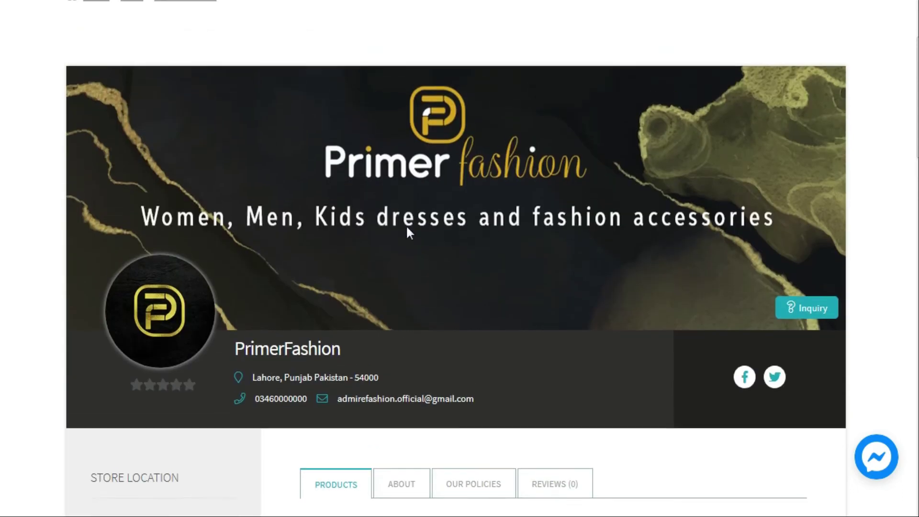
pyautogui.scroll(-2, 495, 150)
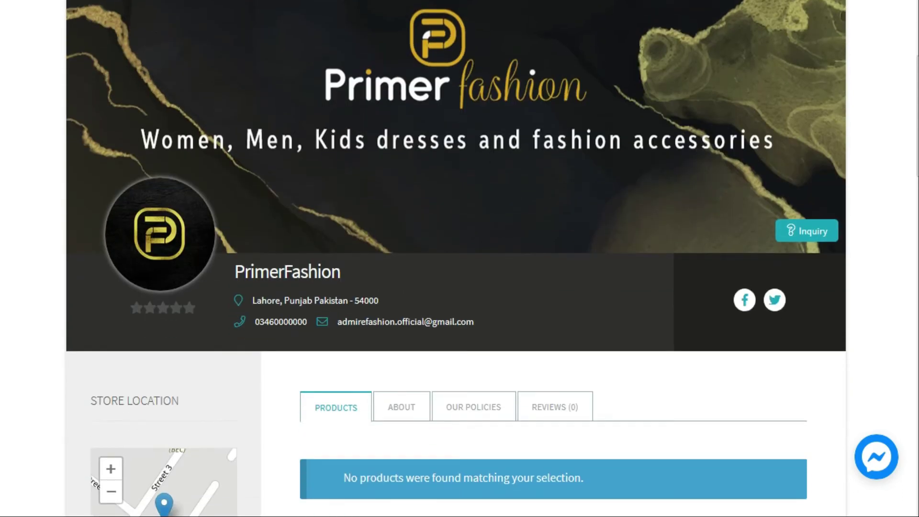
# Return to the store settings and review the completion suggestions, banners, shop description and visibility options
pyautogui.click(242, 1)
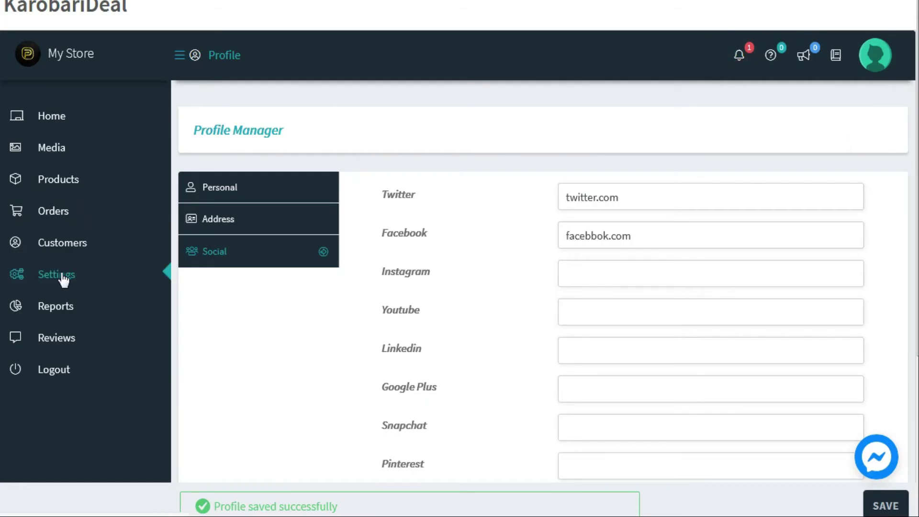
pyautogui.click(78, 282)
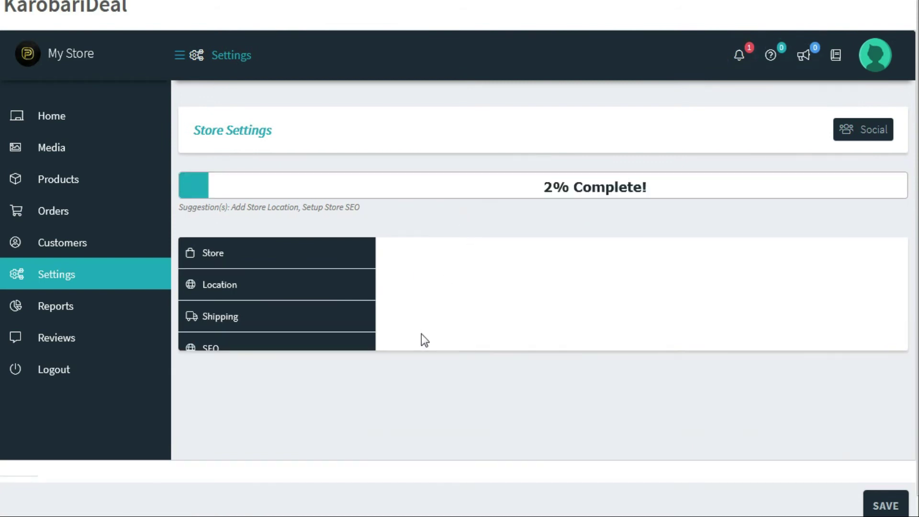
pyautogui.scroll(-2, 417, 334)
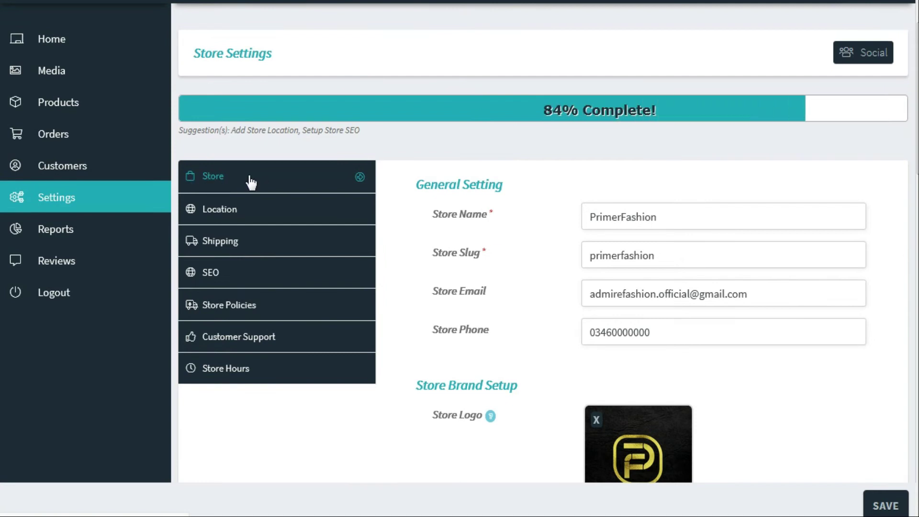
pyautogui.scroll(-8, 644, 277)
pyautogui.scroll(-8, 688, 236)
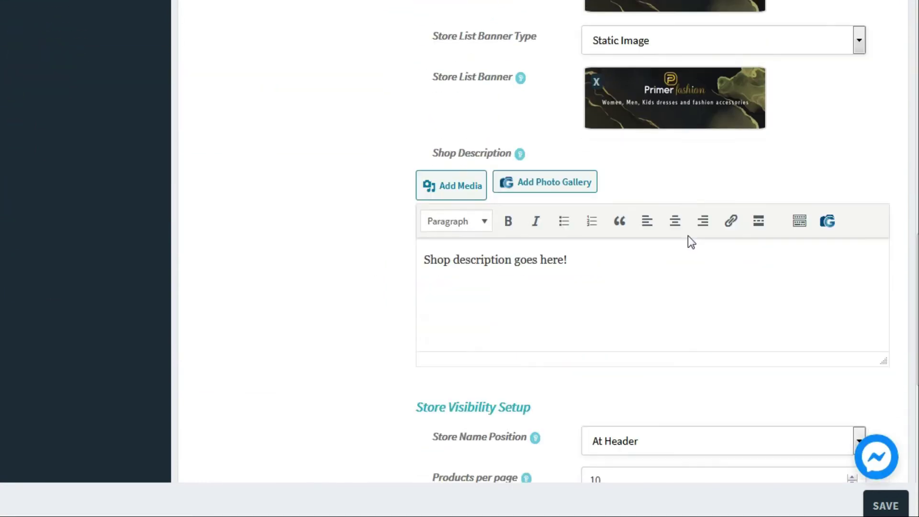
pyautogui.scroll(-5, 688, 246)
pyautogui.scroll(15, 687, 246)
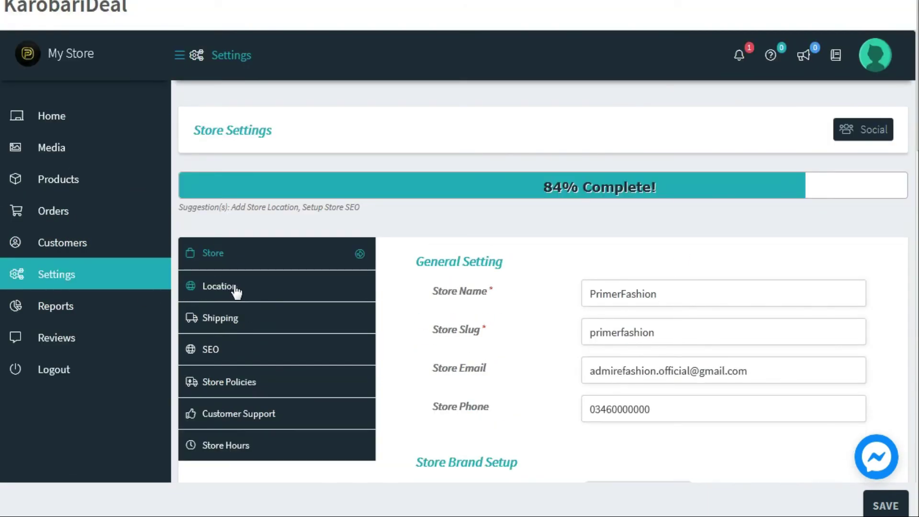
# Open the store's location settings and review the store address fields and the store location map section
pyautogui.click(236, 290)
pyautogui.scroll(-3, 528, 350)
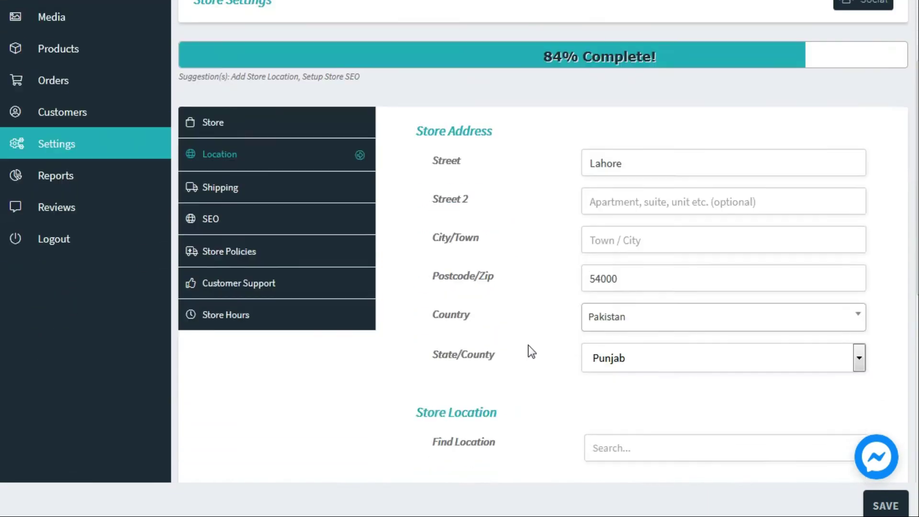
pyautogui.scroll(-1, 528, 351)
pyautogui.moveTo(639, 140); pyautogui.dragTo(579, 140)
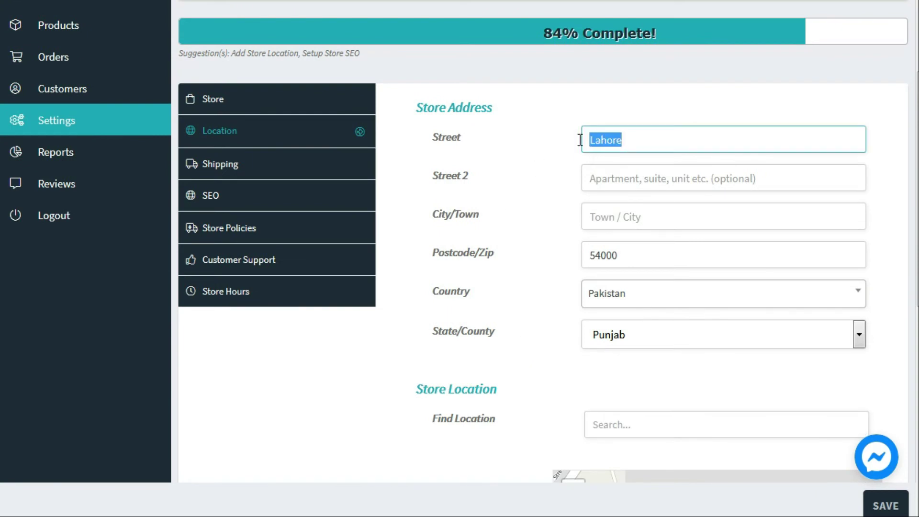
pyautogui.click(598, 215)
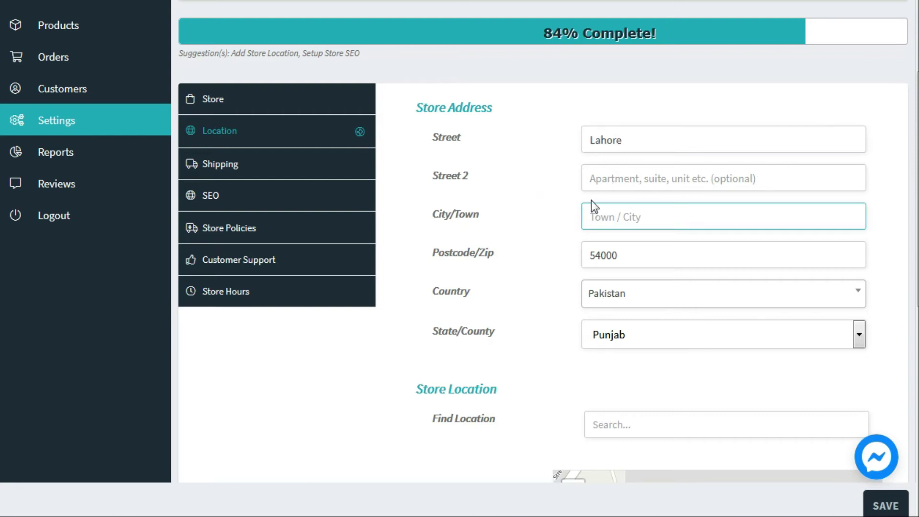
pyautogui.scroll(-3, 521, 319)
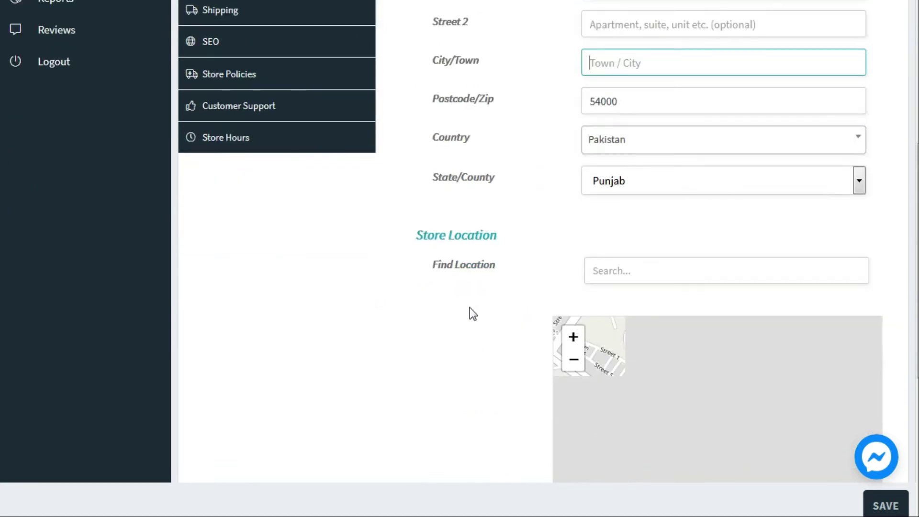
pyautogui.scroll(-2, 469, 309)
pyautogui.moveTo(414, 158); pyautogui.dragTo(499, 160)
pyautogui.click(501, 160)
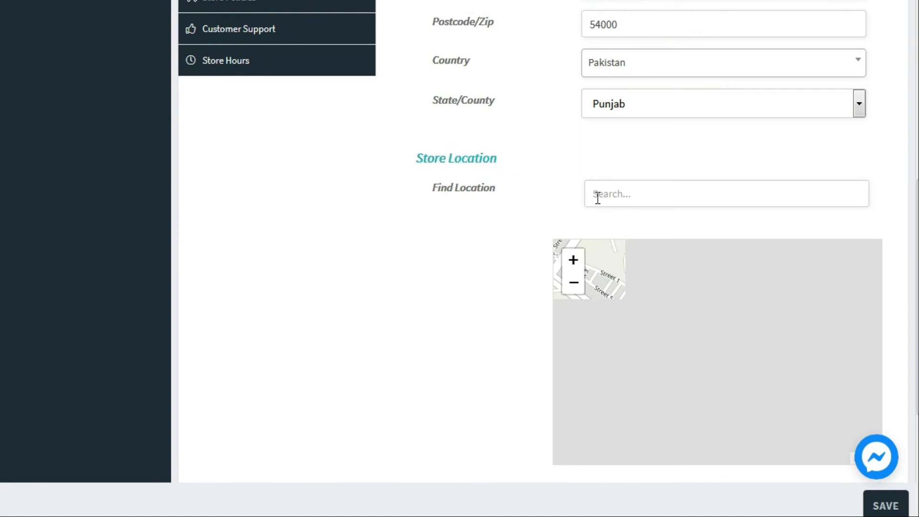
# Find Lahore in the store location search, choose the match in Lahore District, Punjab, Pakistan, and save the settings
pyautogui.click(620, 194)
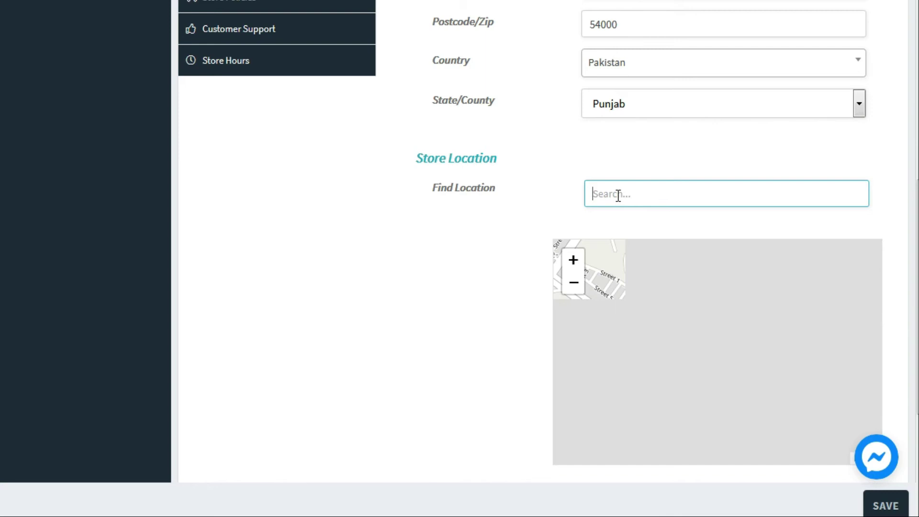
pyautogui.write('Lahore')
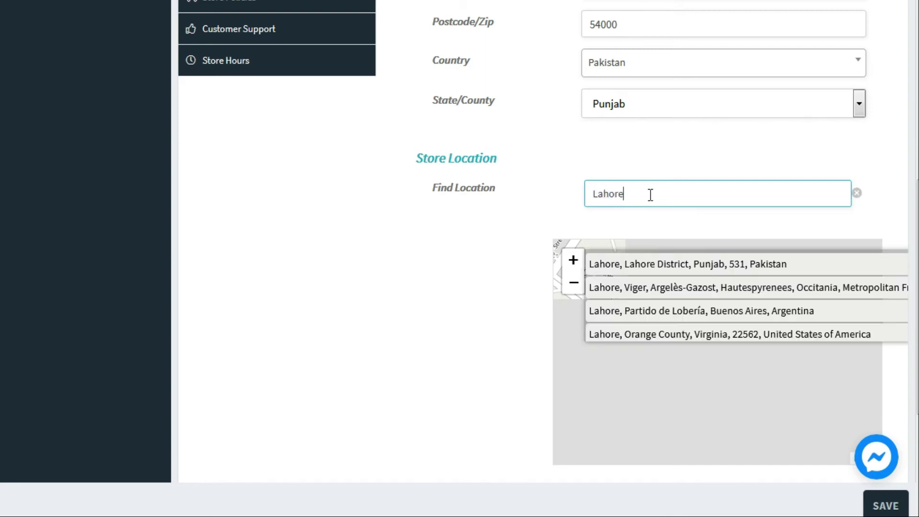
pyautogui.click(717, 265)
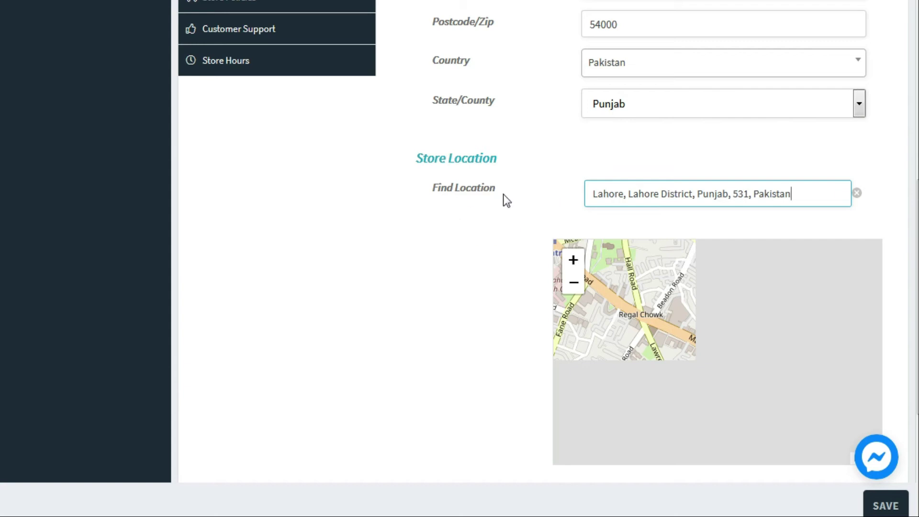
pyautogui.click(884, 510)
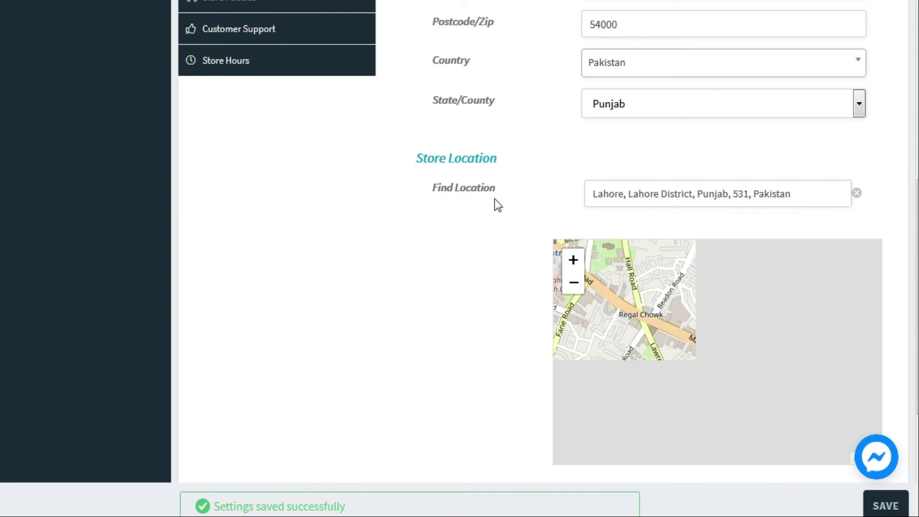
pyautogui.scroll(6, 357, 349)
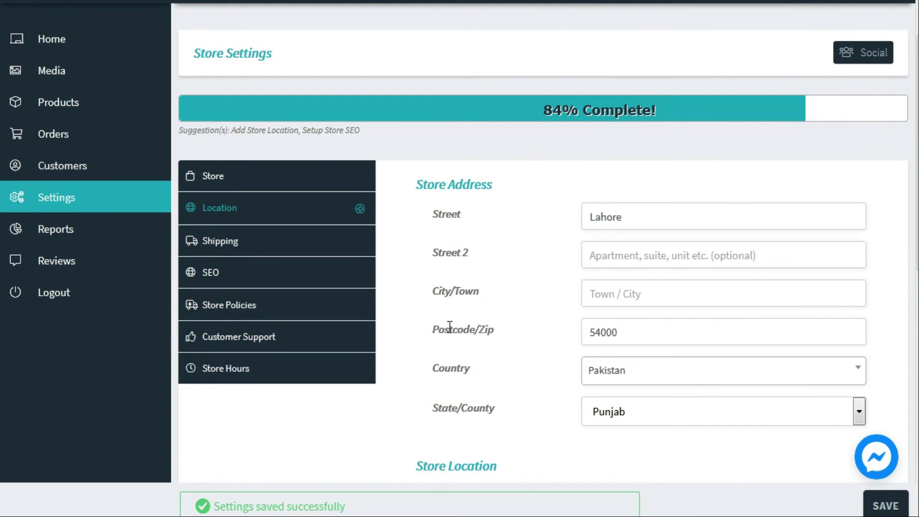
# Open the shipping settings and switch store shipping off and back on
pyautogui.click(238, 244)
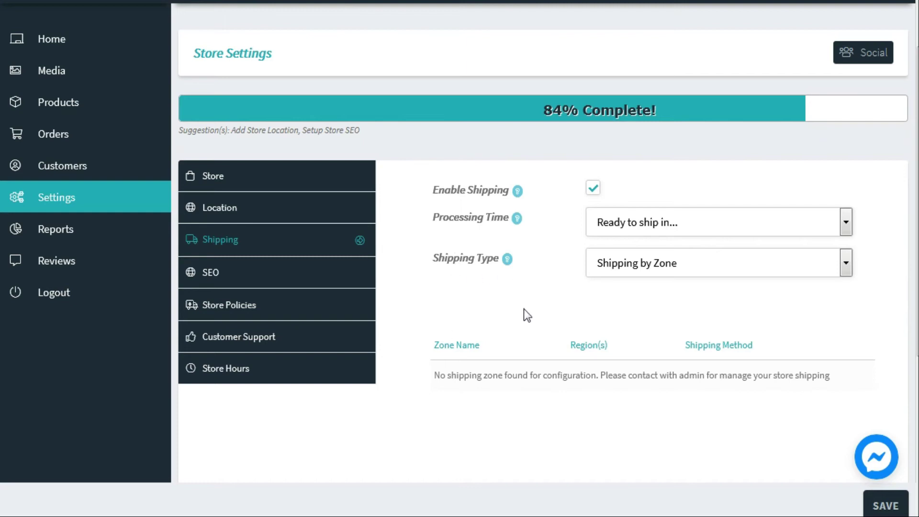
pyautogui.click(592, 190)
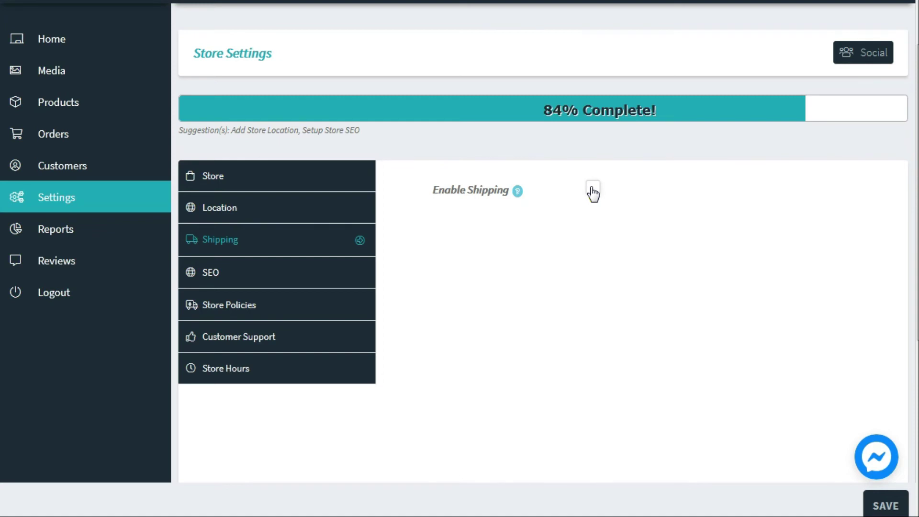
pyautogui.click(592, 192)
pyautogui.scroll(-3, 543, 277)
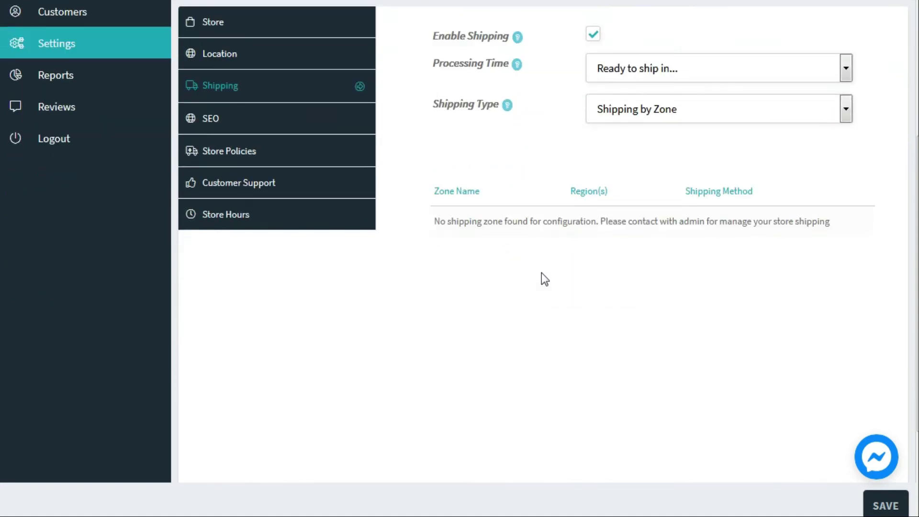
# Open the store's SEO settings and set the SEO title to "Best clothing store"
pyautogui.click(228, 122)
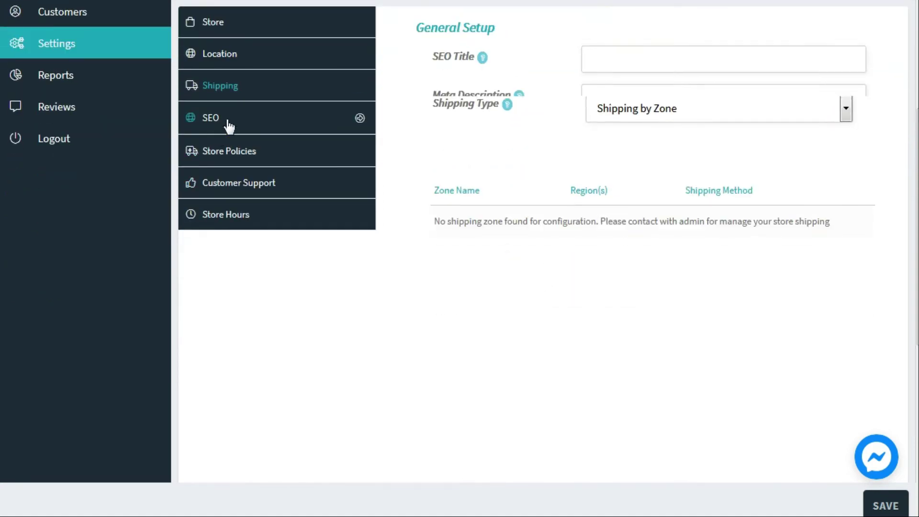
pyautogui.scroll(2, 550, 294)
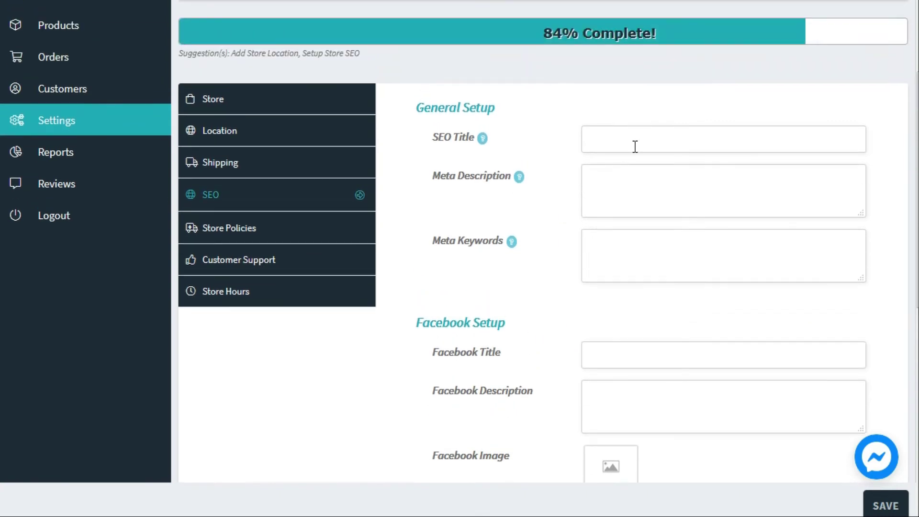
pyautogui.click(639, 143)
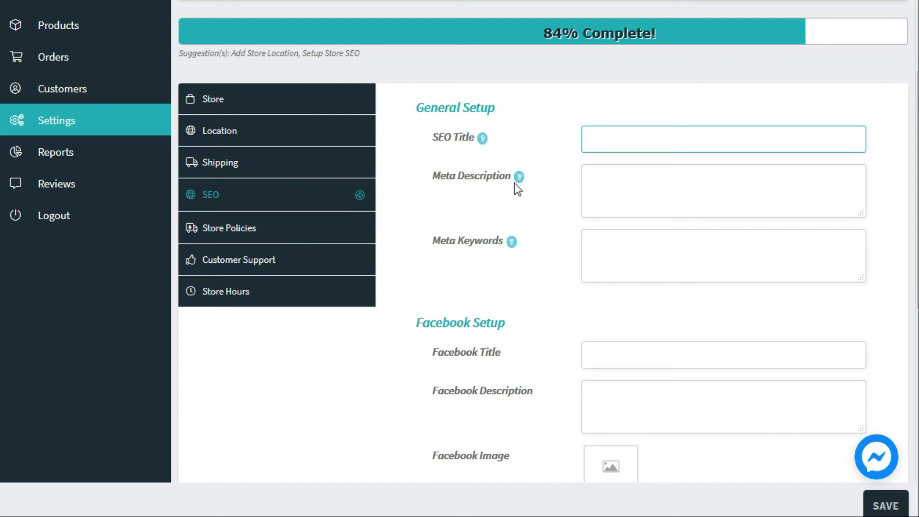
pyautogui.click(608, 188)
pyautogui.click(626, 244)
pyautogui.click(615, 137)
pyautogui.write('best clothing store')
pyautogui.click(613, 170)
pyautogui.moveTo(595, 141); pyautogui.dragTo(533, 141)
pyautogui.write('B')
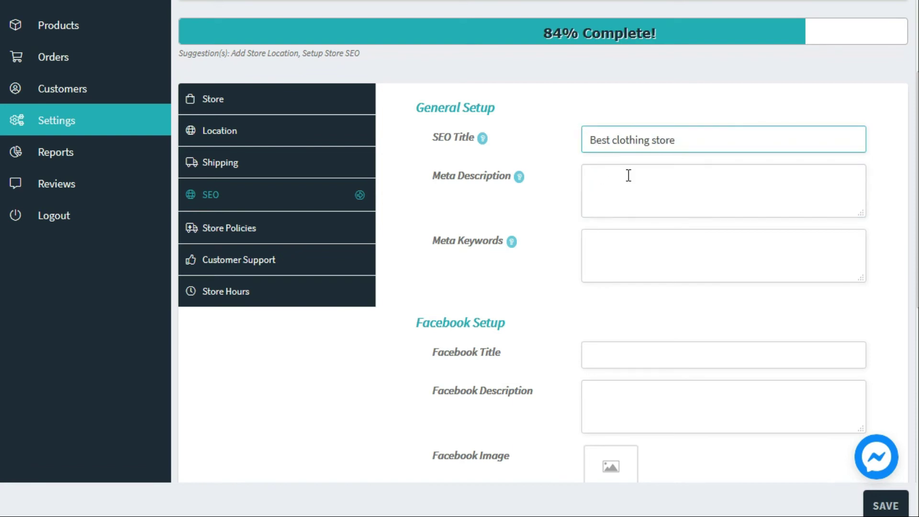
# Set the meta description to "Visit our store to buy Best clothing", reusing the wording of the SEO title
pyautogui.click(627, 176)
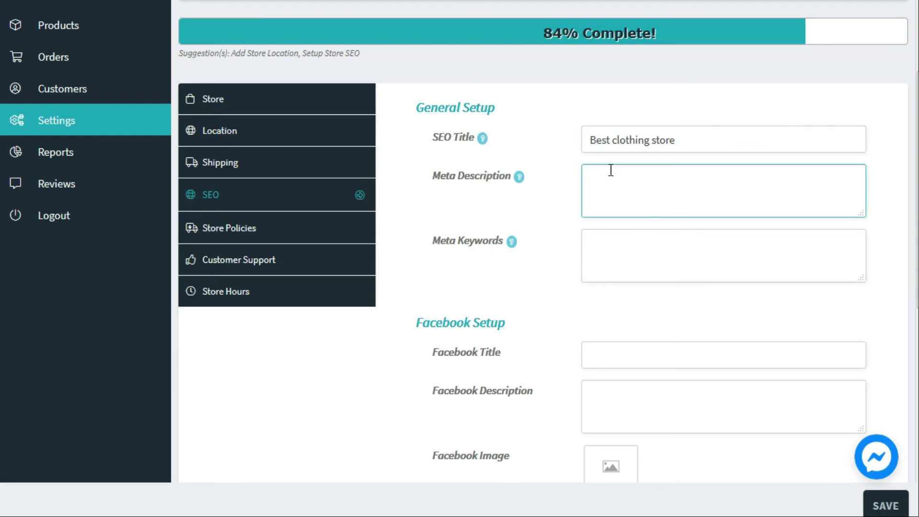
pyautogui.moveTo(697, 142); pyautogui.dragTo(572, 136)
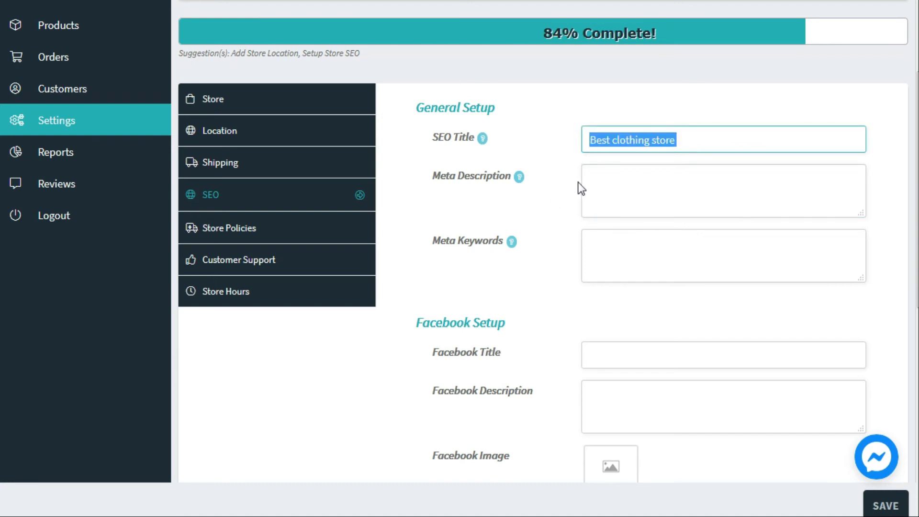
pyautogui.click(689, 142)
pyautogui.hotkey('ctrl', 'a')
pyautogui.hotkey('ctrl', 'c')
pyautogui.click(624, 186)
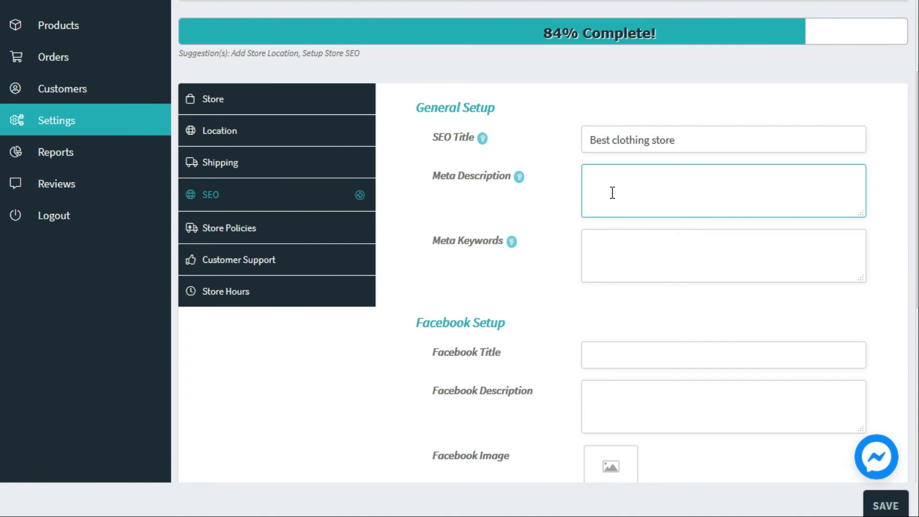
pyautogui.write('Visit our sto')
pyautogui.write('to buy')
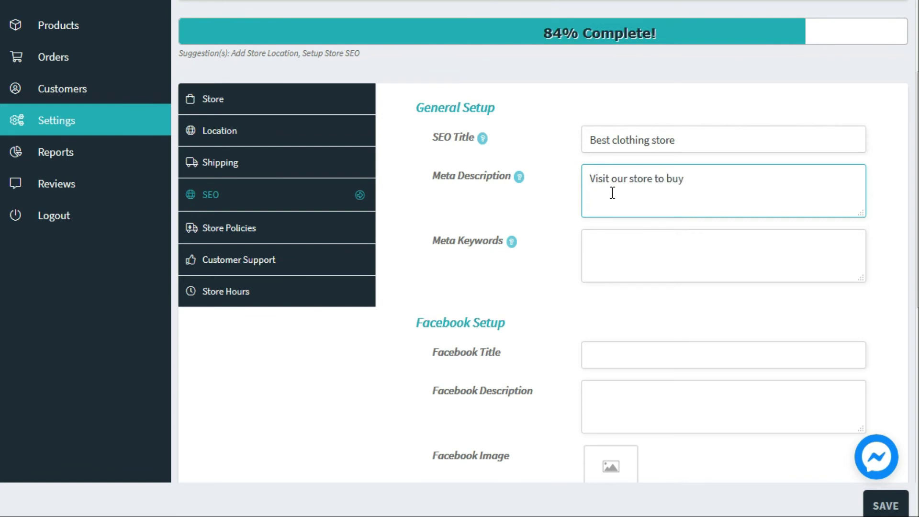
pyautogui.hotkey('ctrl', 'v')
pyautogui.press('BackSpace')
pyautogui.press('BackSpace')
pyautogui.press('BackSpace')
pyautogui.press('BackSpace')
pyautogui.press('BackSpace')
pyautogui.press('BackSpace')
# Set the meta keywords to "ladies clothing, gents clothing, kids wear"
pyautogui.click(618, 244)
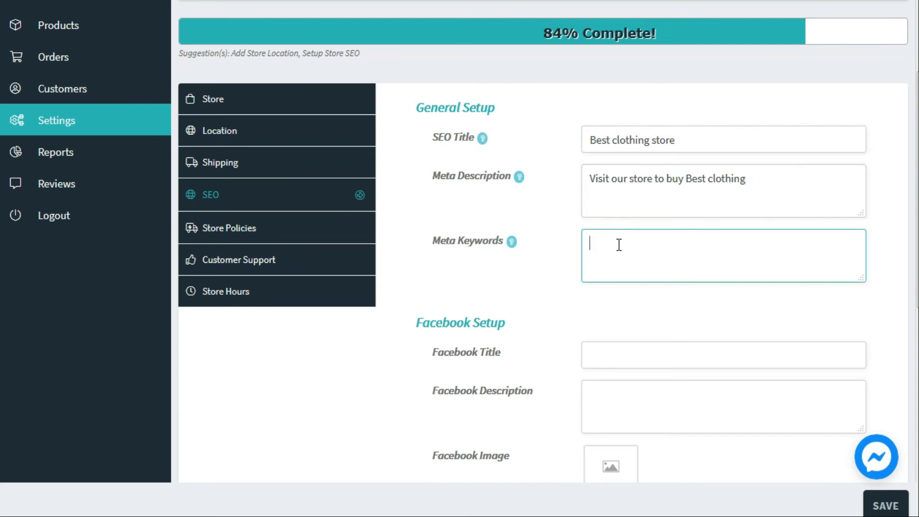
pyautogui.write('ladies clothing, gents clothing')
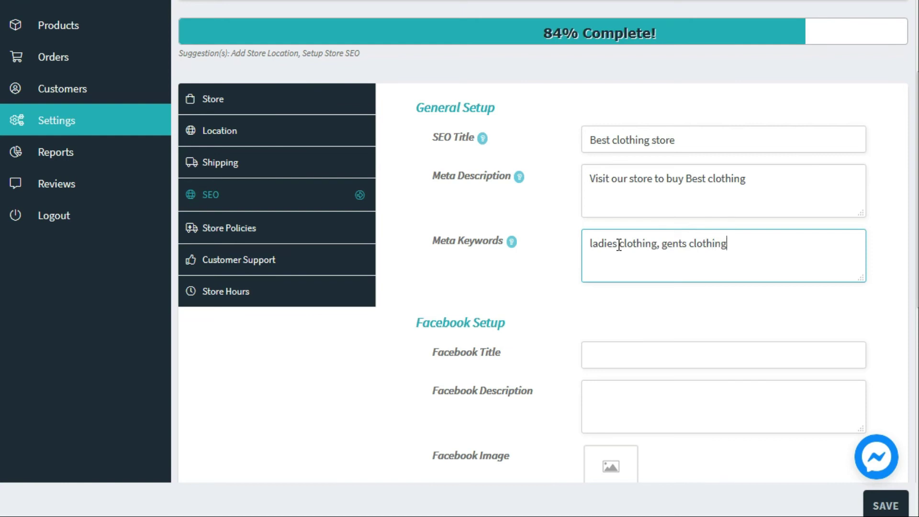
pyautogui.write(', kids wear')
pyautogui.press('BackSpace')
pyautogui.press('BackSpace')
# Leave the Facebook and Twitter setup fields empty, save the SEO settings and check the general setup entries
pyautogui.scroll(-3, 553, 333)
pyautogui.click(614, 200)
pyautogui.click(625, 399)
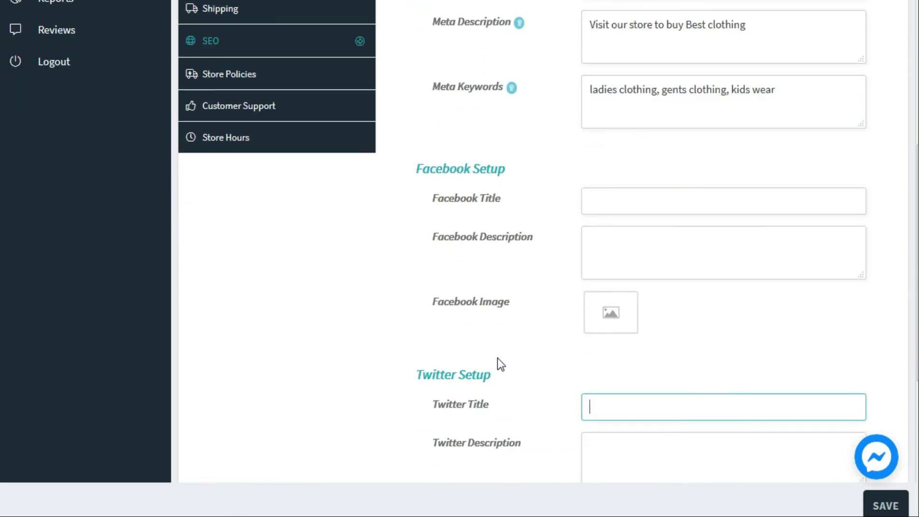
pyautogui.scroll(-5, 497, 358)
pyautogui.scroll(5, 495, 357)
pyautogui.click(883, 507)
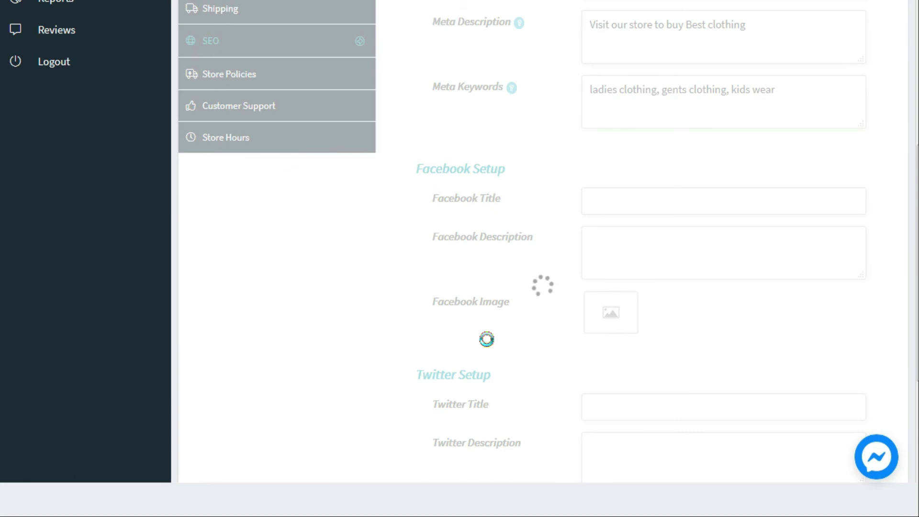
pyautogui.scroll(5, 479, 293)
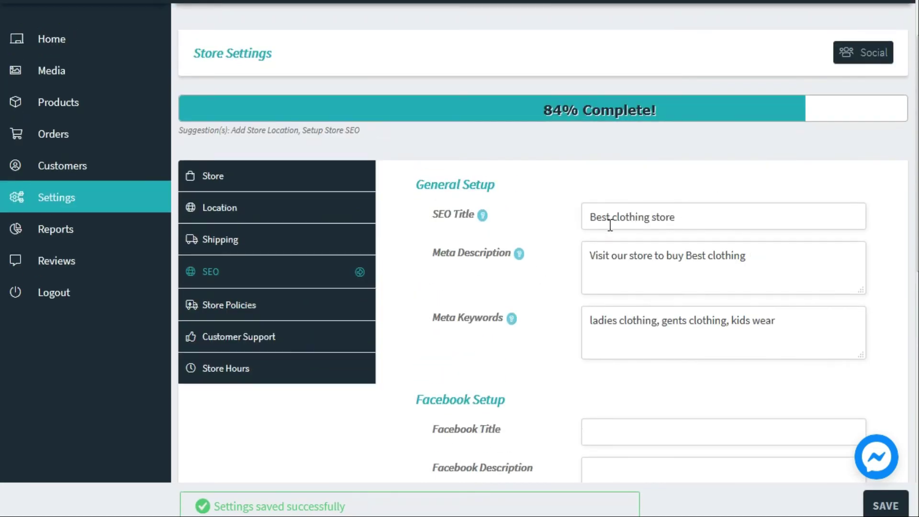
pyautogui.click(696, 220)
pyautogui.click(789, 255)
pyautogui.click(795, 320)
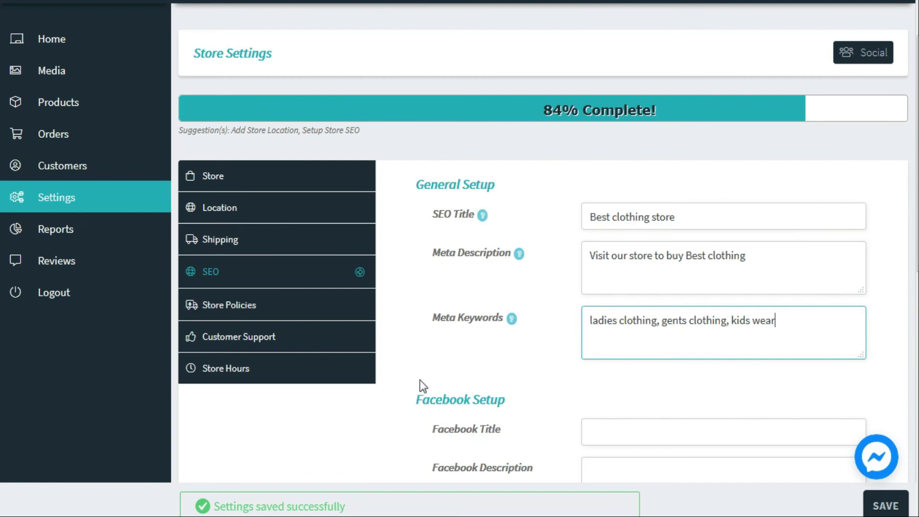
# Open the store policies and enlarge the shipping policy editor to read through the shipping policy for vendors
pyautogui.click(228, 306)
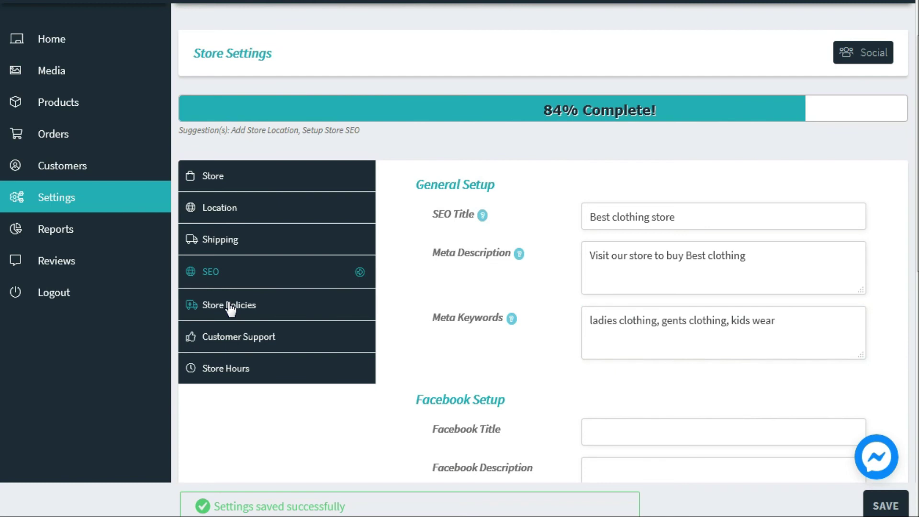
pyautogui.scroll(-3, 391, 397)
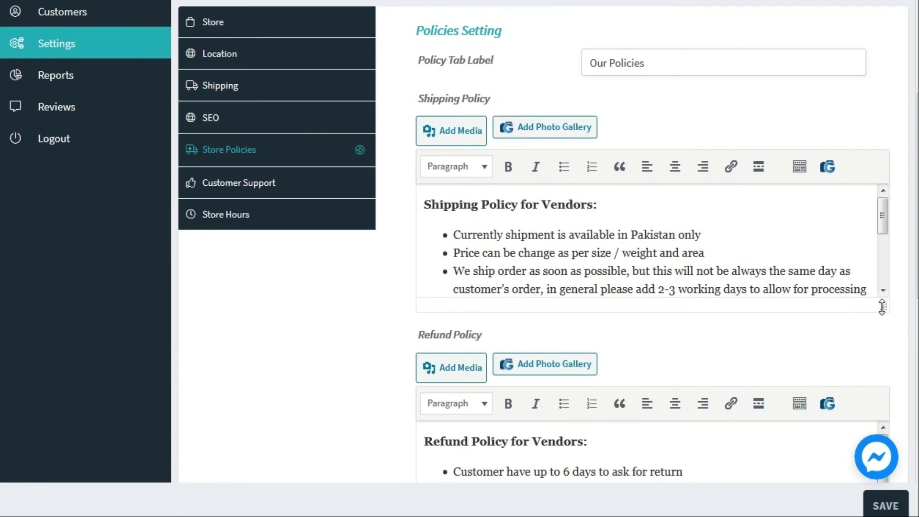
pyautogui.moveTo(883, 304); pyautogui.dragTo(884, 381)
pyautogui.click(522, 306)
pyautogui.scroll(-2, 523, 307)
pyautogui.click(555, 354)
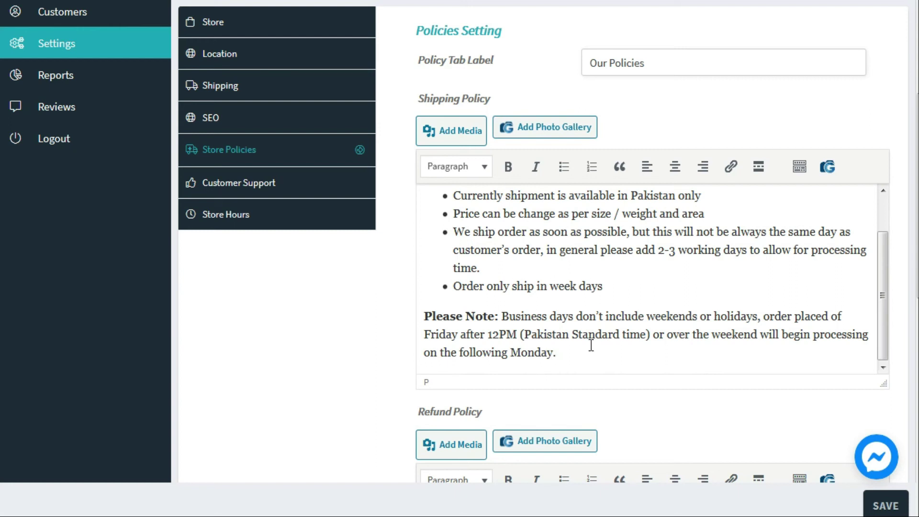
pyautogui.scroll(2, 591, 346)
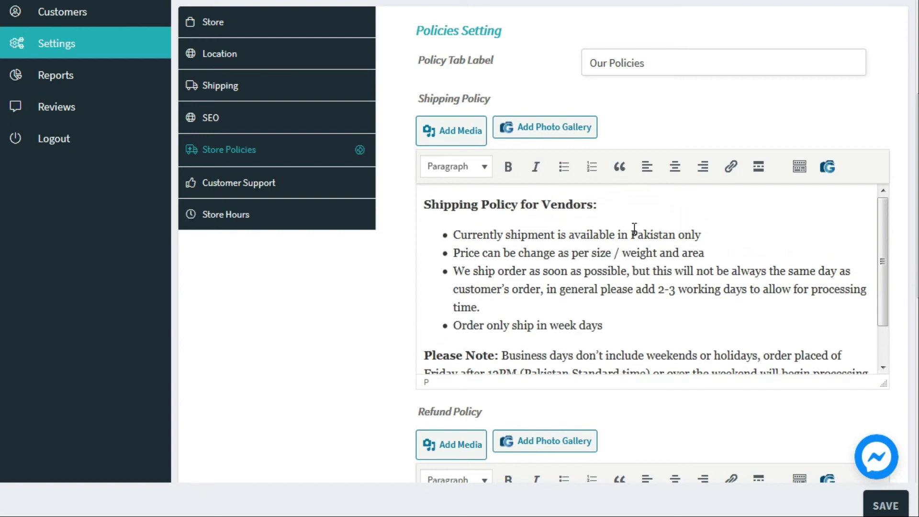
pyautogui.moveTo(596, 205); pyautogui.dragTo(416, 198)
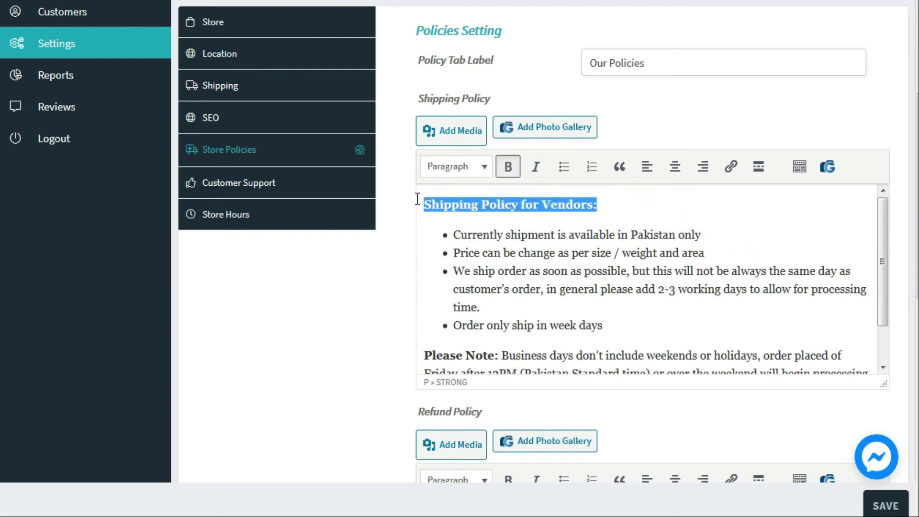
pyautogui.click(640, 216)
# Examine the policy tab label, the refund policy and the cancellation, return and exchange policy
pyautogui.scroll(-3, 362, 305)
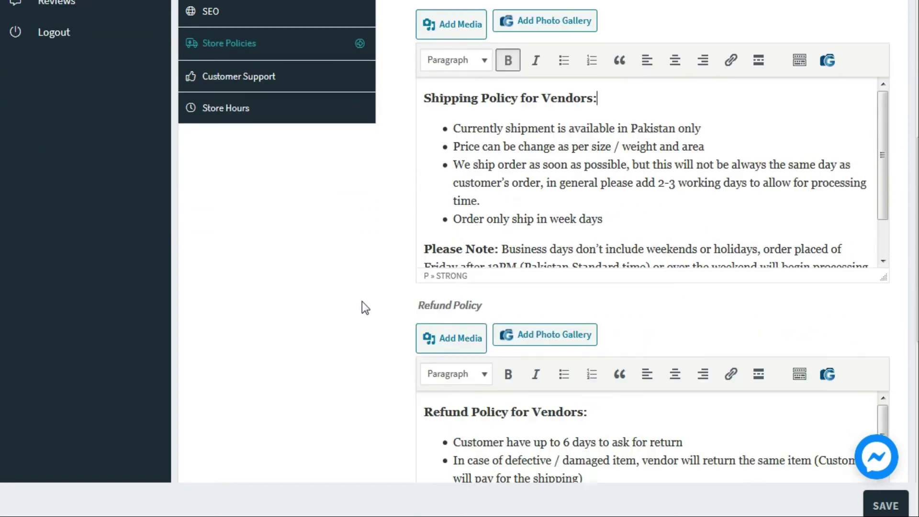
pyautogui.scroll(3, 362, 306)
pyautogui.scroll(2, 434, 196)
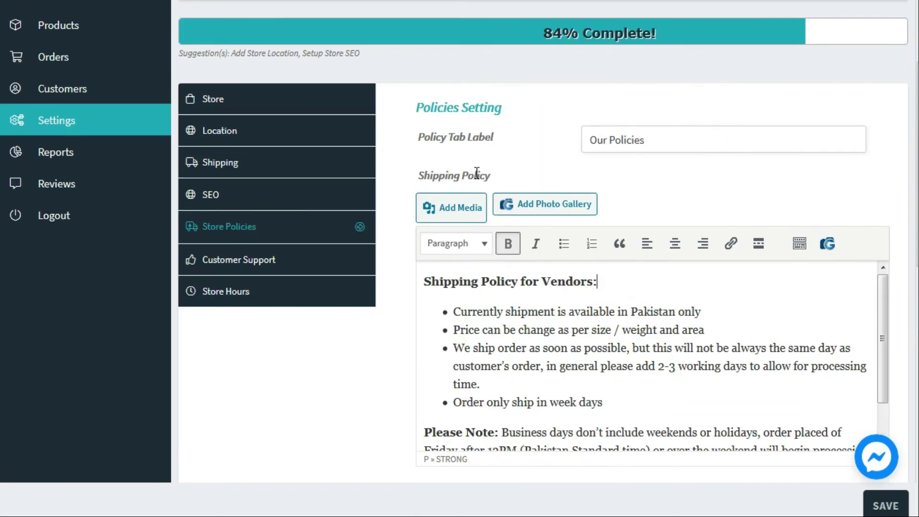
pyautogui.scroll(-5, 363, 426)
pyautogui.doubleClick(445, 258)
pyautogui.scroll(-5, 345, 309)
pyautogui.click(477, 263)
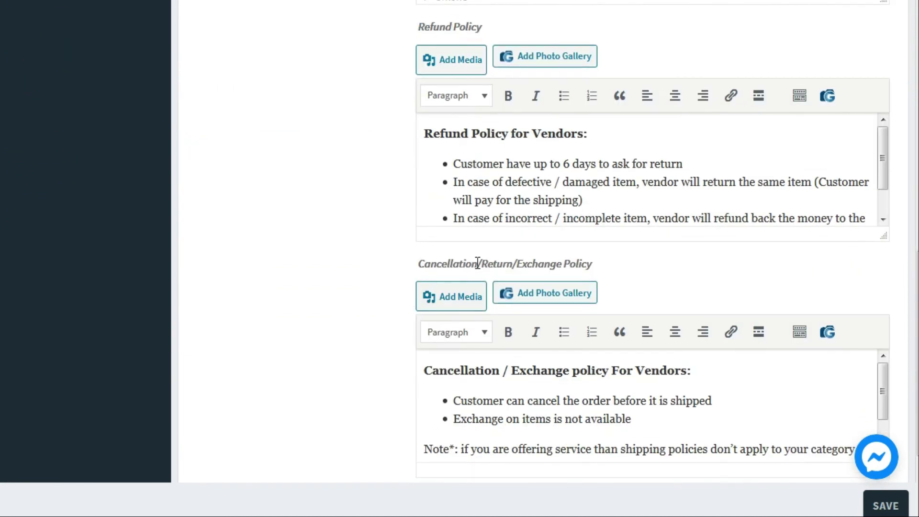
# Read the cancellation, return and exchange policy for vendors
pyautogui.tripleClick(477, 263)
pyautogui.click(663, 418)
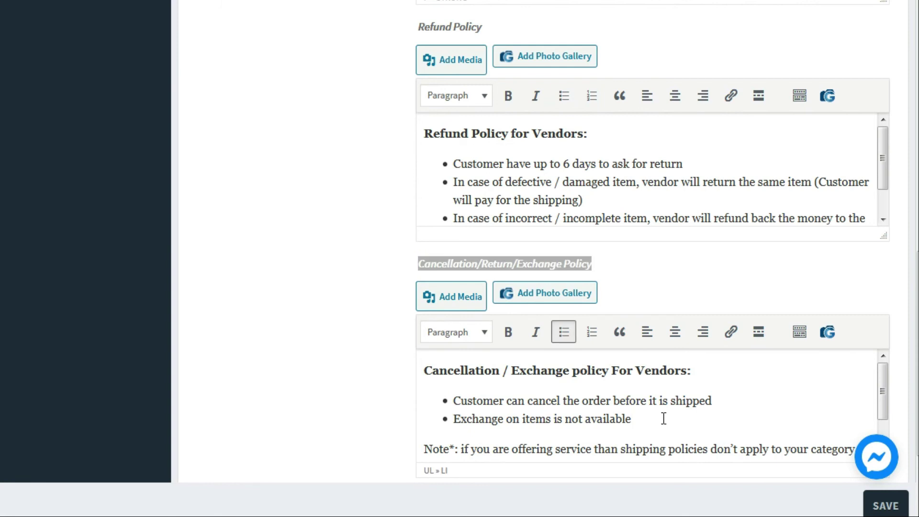
pyautogui.scroll(3, 352, 345)
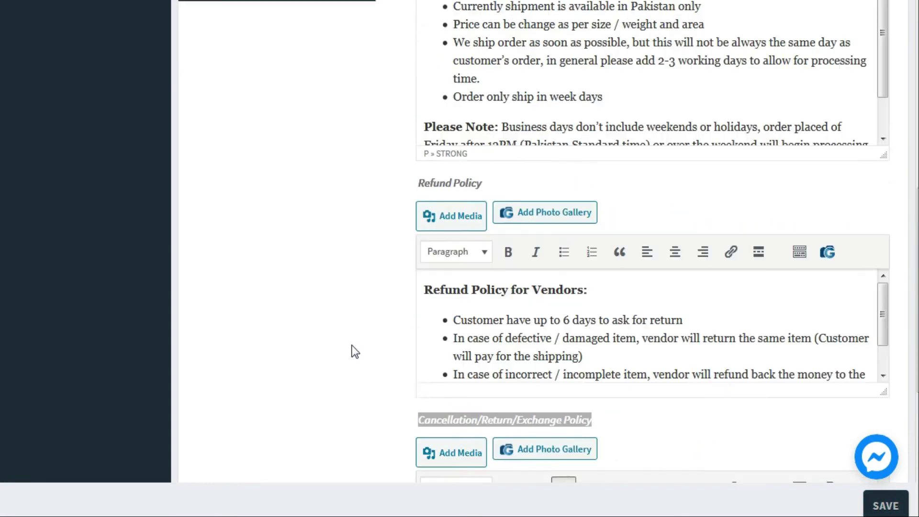
# Open the customer support settings and check the phone, email and address entries
pyautogui.scroll(6, 352, 345)
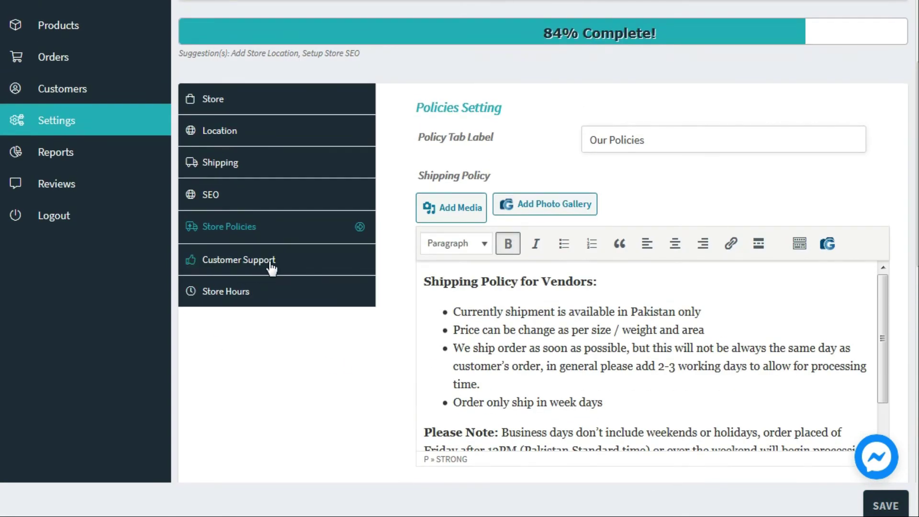
pyautogui.click(270, 263)
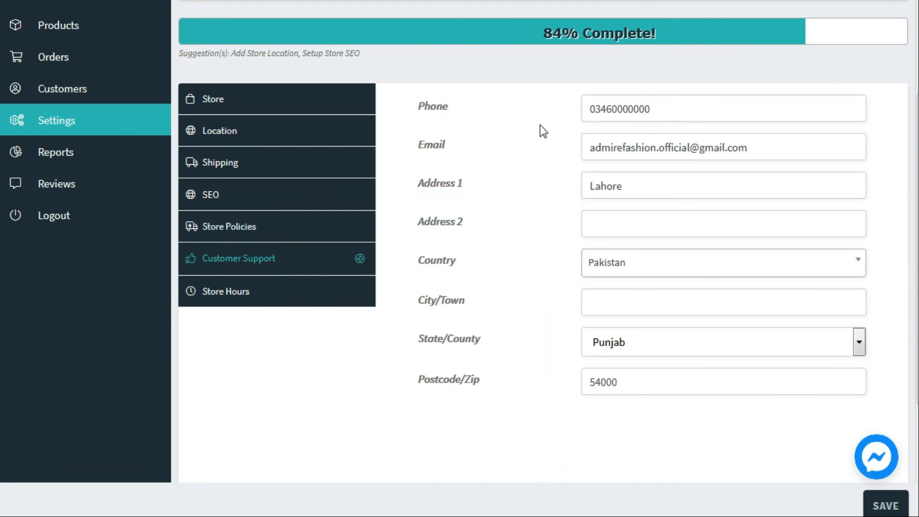
pyautogui.click(669, 109)
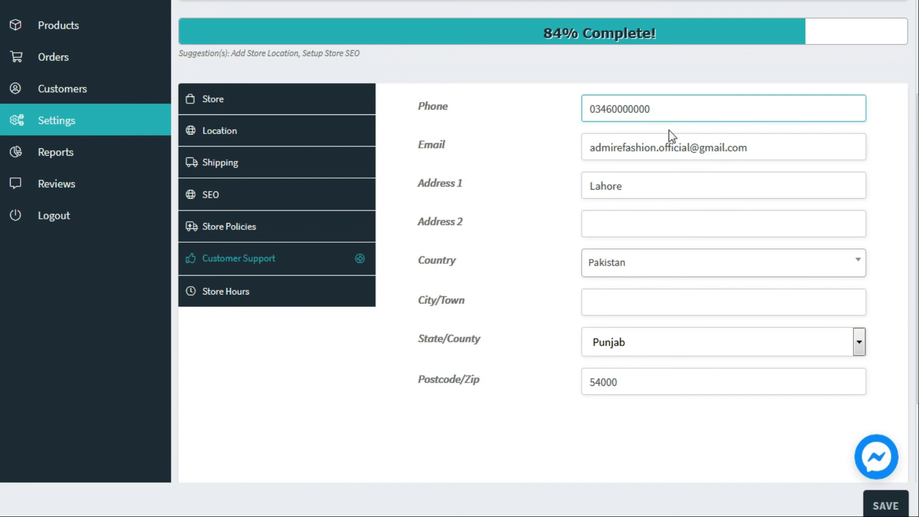
pyautogui.click(514, 220)
pyautogui.click(623, 220)
pyautogui.click(556, 288)
pyautogui.moveTo(784, 148); pyautogui.dragTo(572, 152)
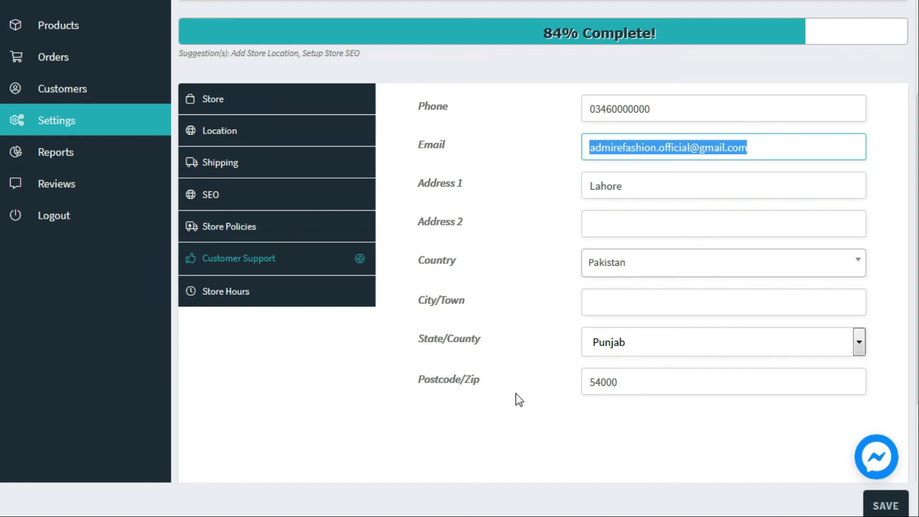
# Open the store hours settings and set Saturday and Sunday as the weekly days off
pyautogui.click(250, 294)
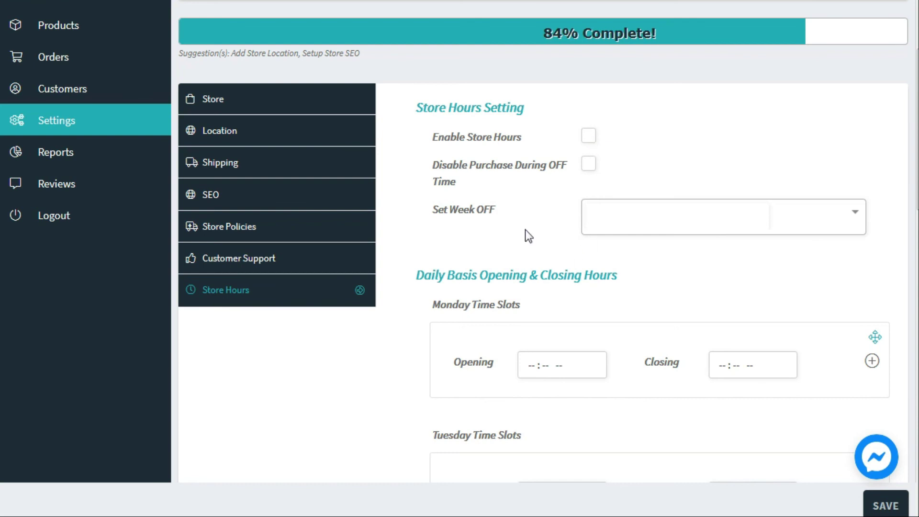
pyautogui.click(660, 224)
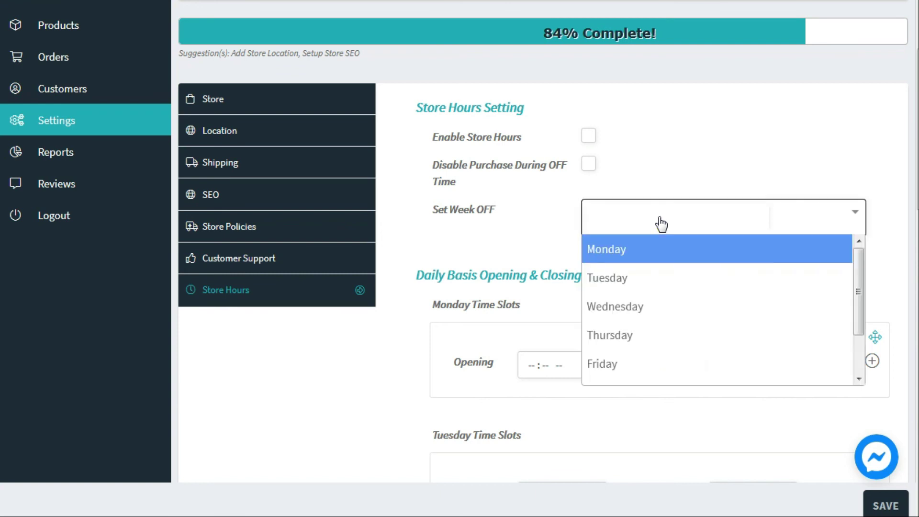
pyautogui.scroll(-1, 681, 347)
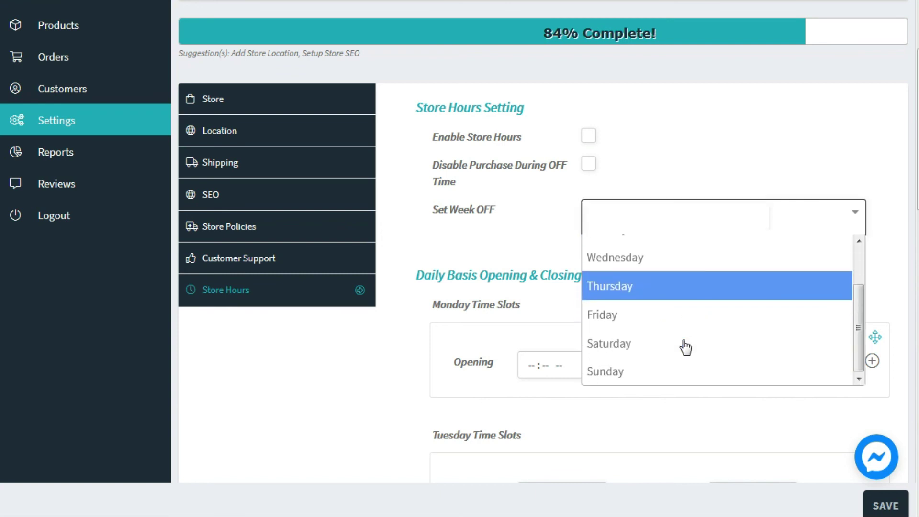
pyautogui.click(648, 346)
pyautogui.click(671, 223)
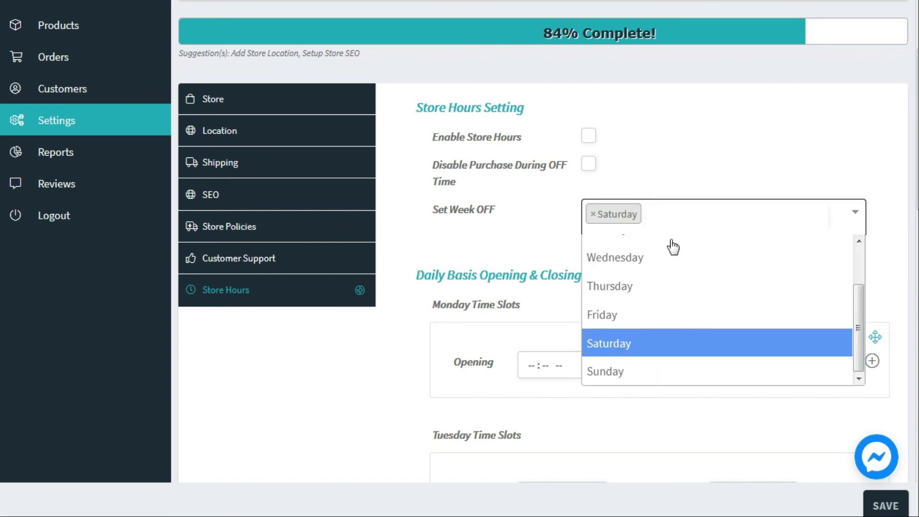
pyautogui.click(653, 375)
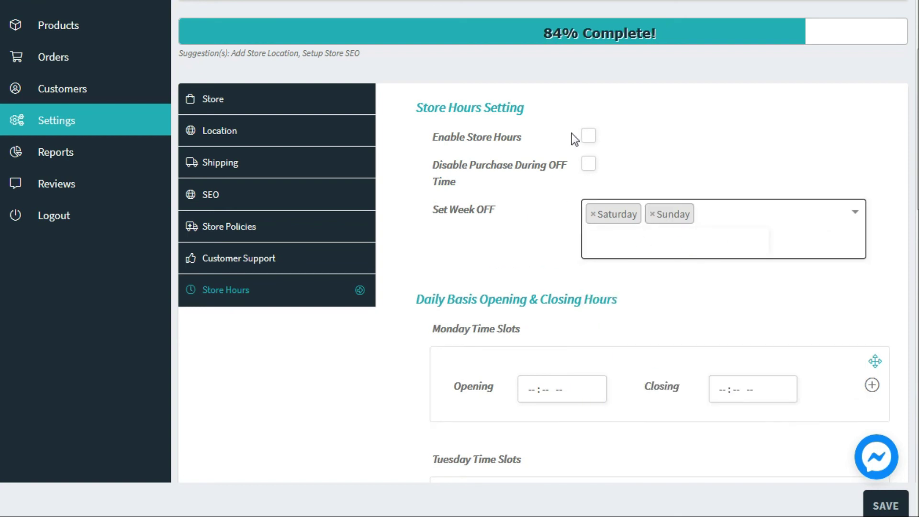
# Set Monday's time slot to open at 10:00 AM and close at 04:00 PM
pyautogui.scroll(-2, 512, 244)
pyautogui.click(534, 323)
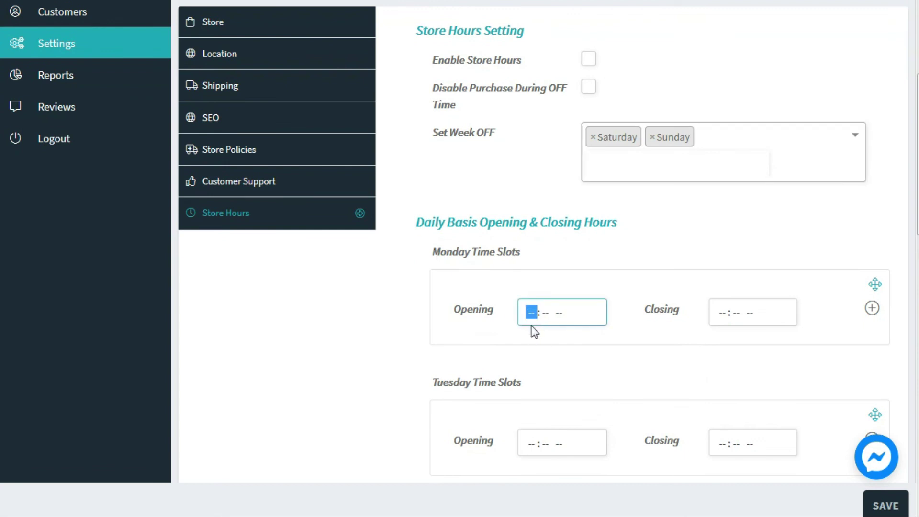
pyautogui.write('10:00a')
pyautogui.click(722, 314)
pyautogui.write('04:-- --')
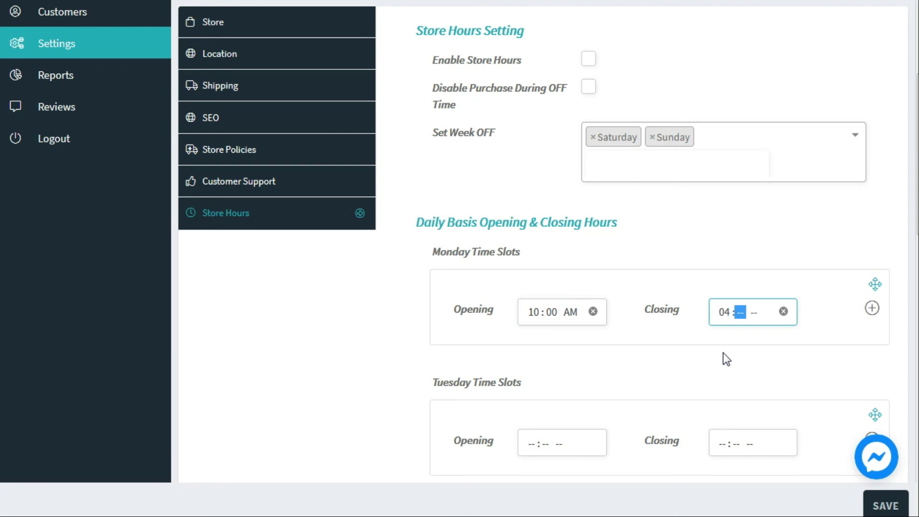
pyautogui.write('00p')
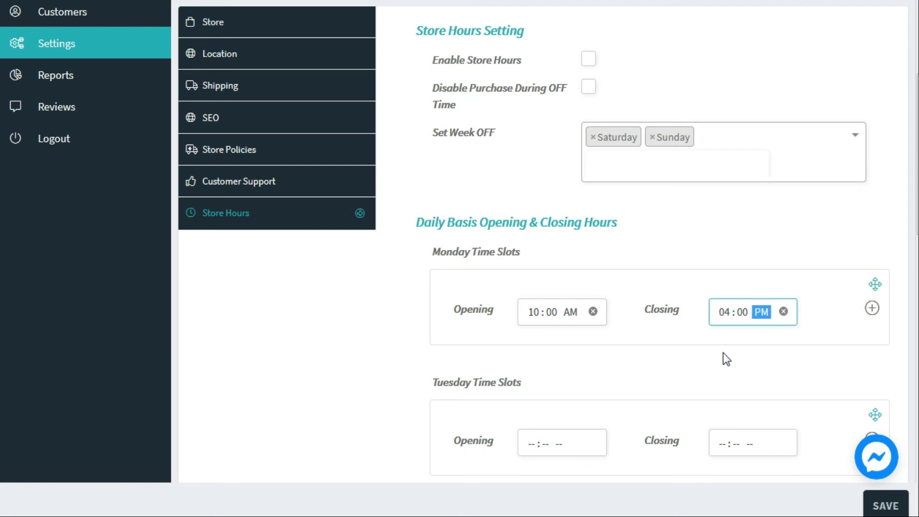
# Enable store hours and save the store hours settings
pyautogui.click(615, 346)
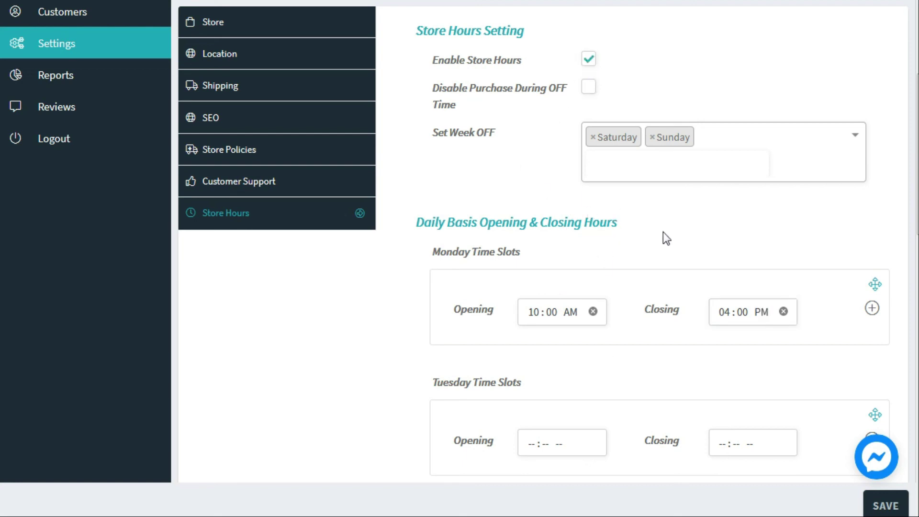
pyautogui.click(885, 506)
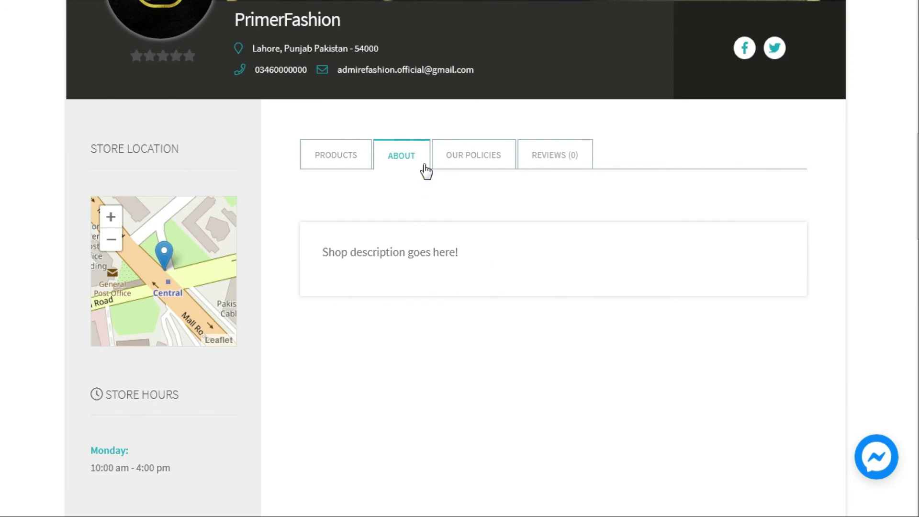
# Read the shop description in the About section of the public PrimerFashion store page
pyautogui.moveTo(458, 249); pyautogui.dragTo(323, 246)
pyautogui.click(450, 252)
pyautogui.moveTo(458, 252); pyautogui.dragTo(329, 249)
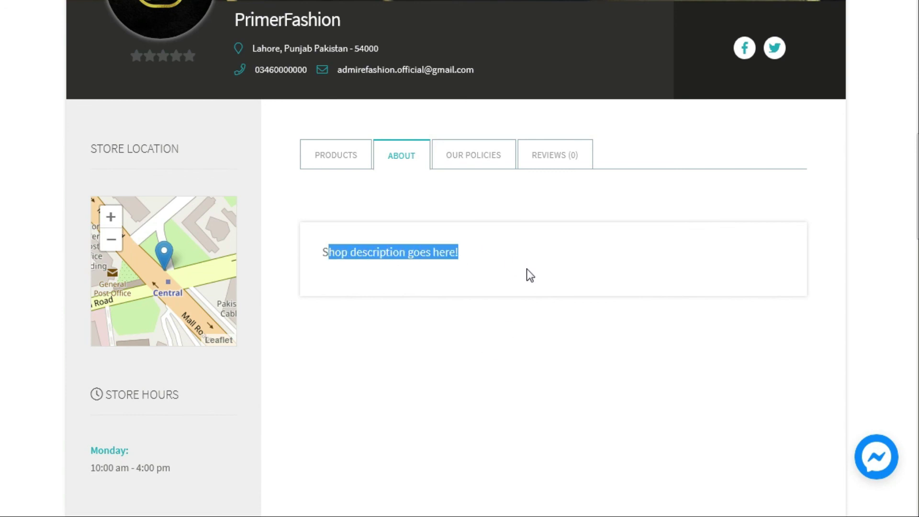
pyautogui.click(500, 256)
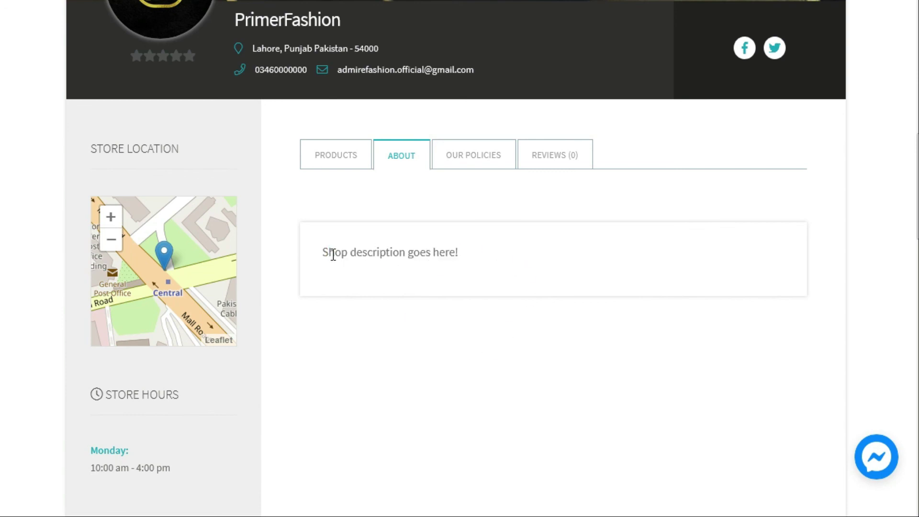
pyautogui.moveTo(324, 250); pyautogui.dragTo(487, 255)
pyautogui.click(487, 254)
# Check the Monday opening and closing times listed under the store hours on the public store page
pyautogui.moveTo(171, 399); pyautogui.dragTo(101, 391)
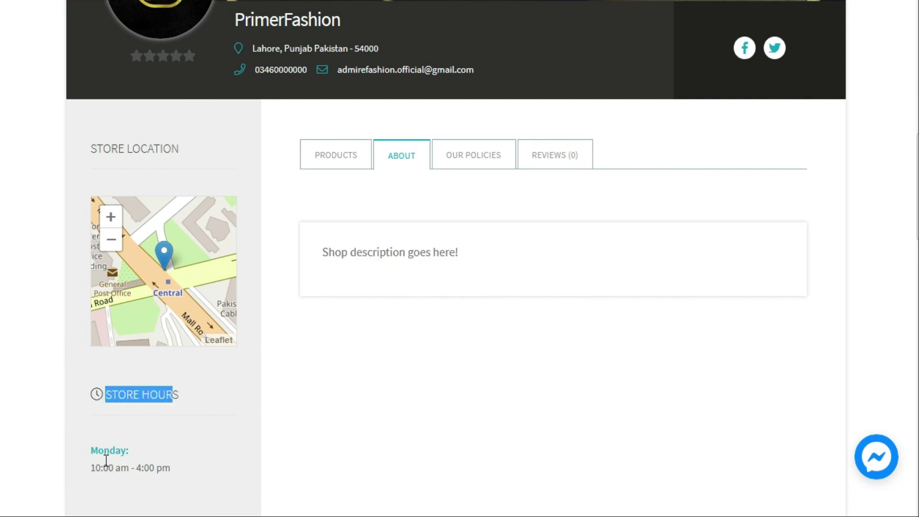
pyautogui.moveTo(89, 467); pyautogui.dragTo(170, 468)
pyautogui.click(137, 467)
pyautogui.click(181, 471)
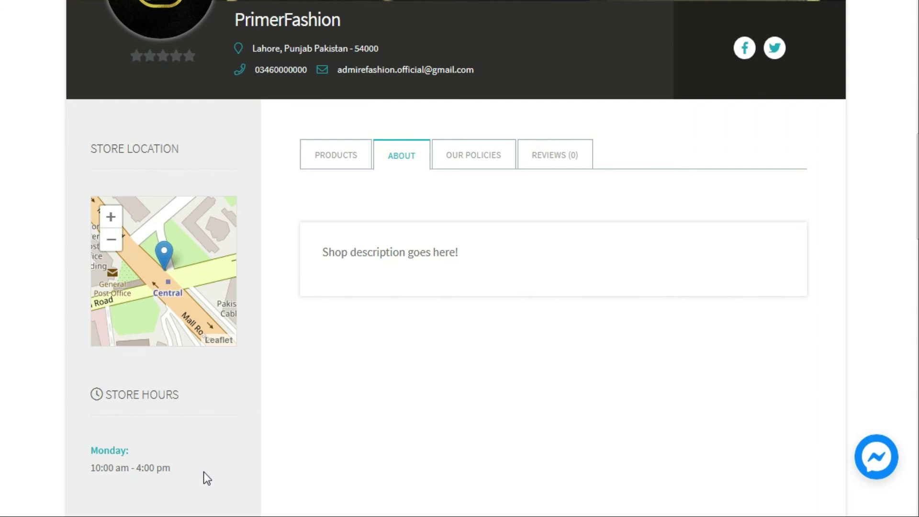
pyautogui.scroll(-3, 203, 471)
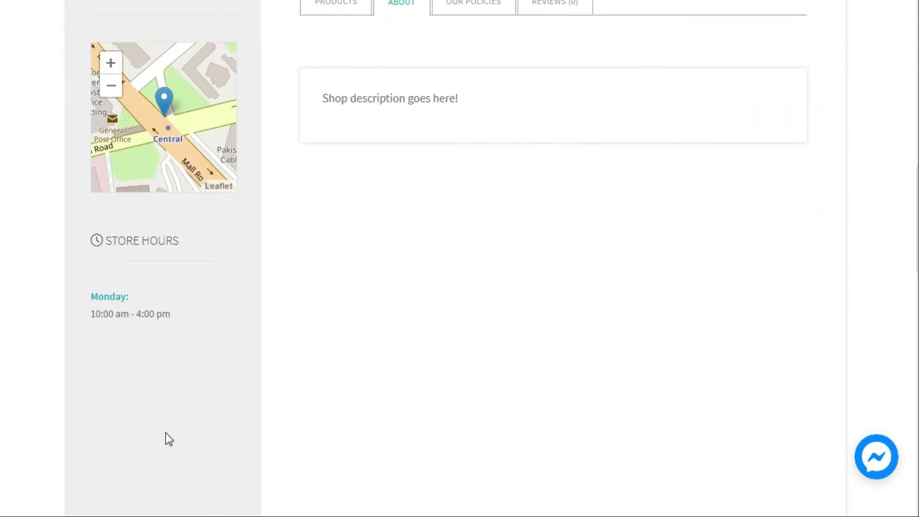
pyautogui.scroll(2, 173, 429)
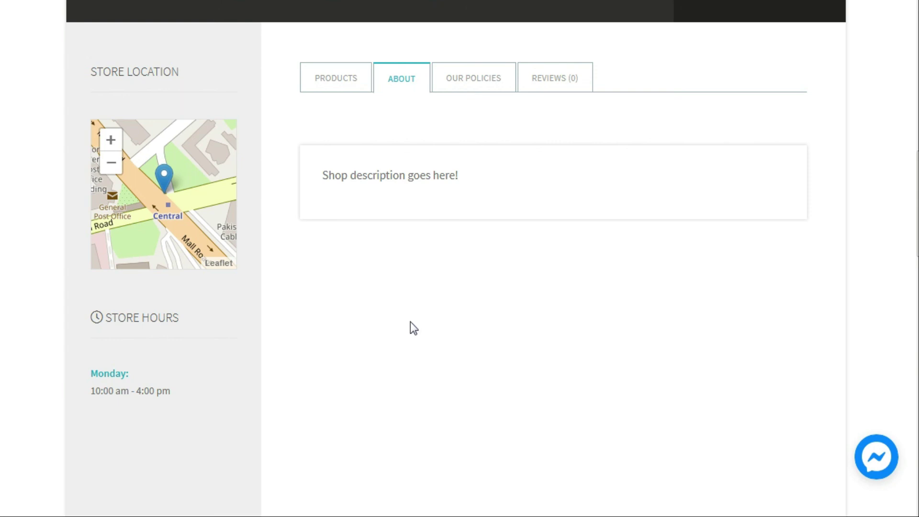
# Review the store page's banner, logo, contact details and social links
pyautogui.scroll(3, 414, 329)
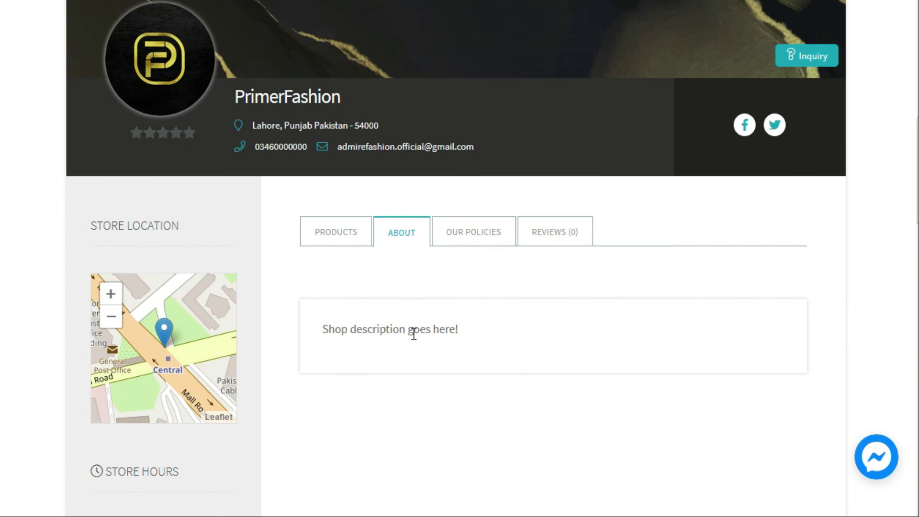
pyautogui.scroll(2, 414, 335)
pyautogui.scroll(5, 571, 195)
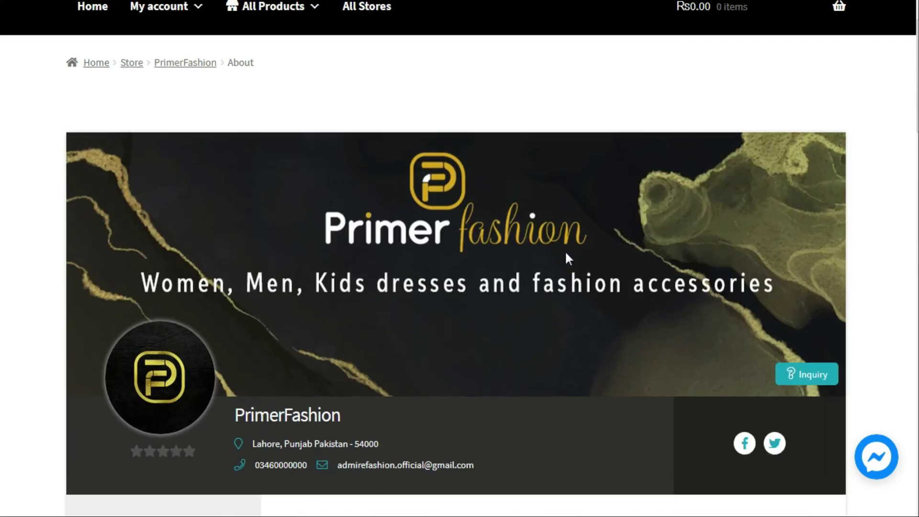
pyautogui.scroll(-3, 439, 335)
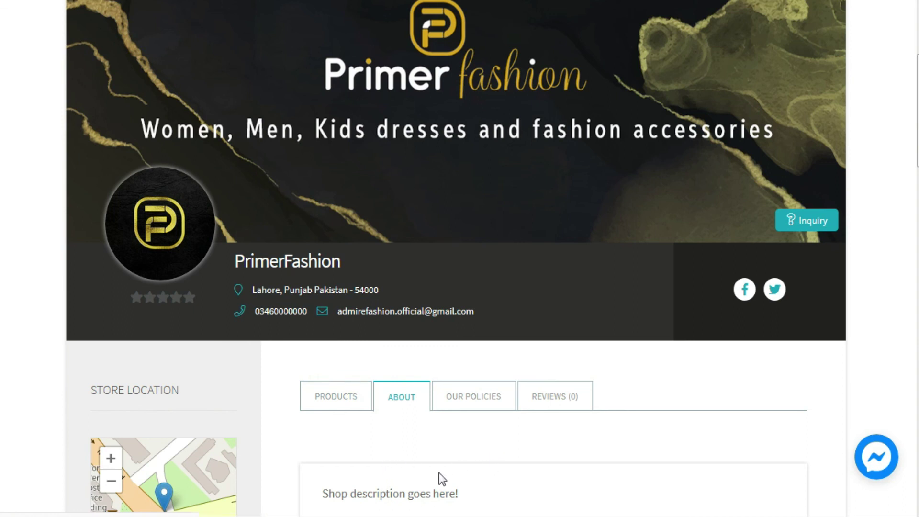
# Open the store's product listing and examine what it shows to visitors
pyautogui.click(357, 397)
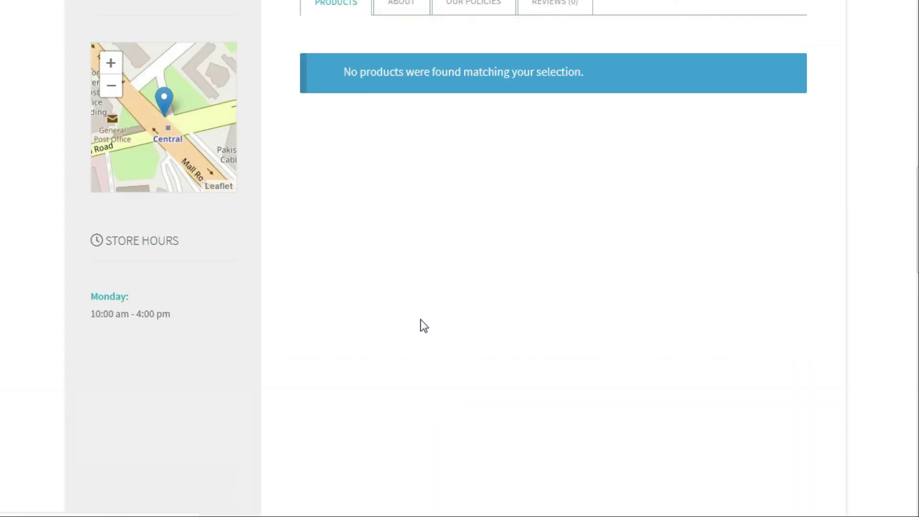
pyautogui.scroll(3, 419, 325)
pyautogui.moveTo(337, 227); pyautogui.dragTo(593, 220)
pyautogui.click(584, 225)
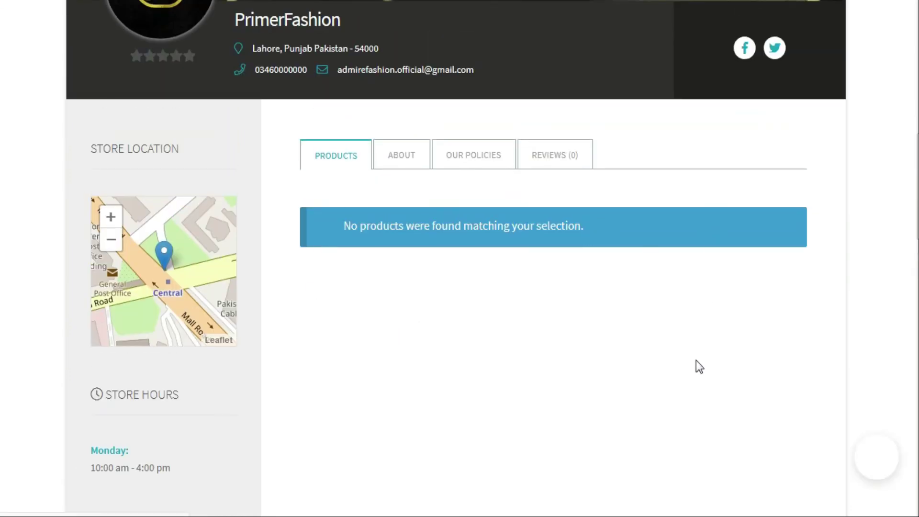